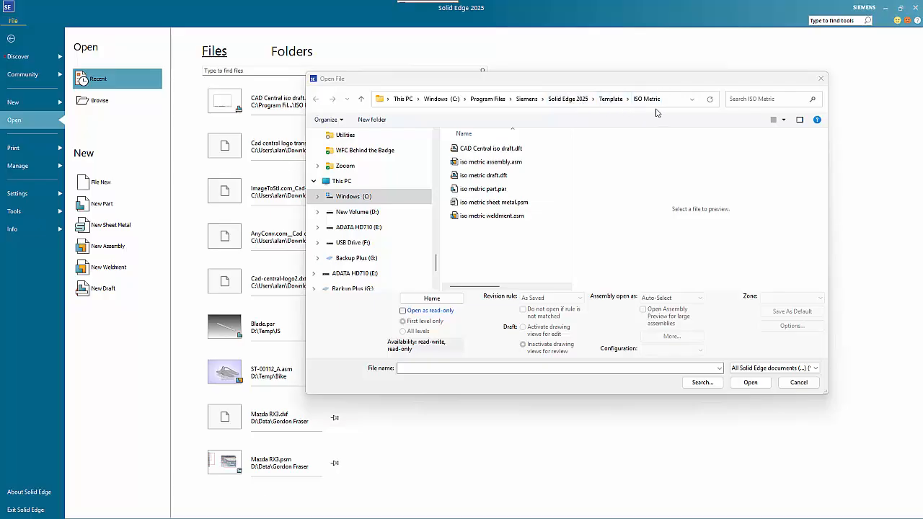
# Step: Open the CAD Central iso draft.dft template from the ISO Metric template folder
pyautogui.click(627, 99)
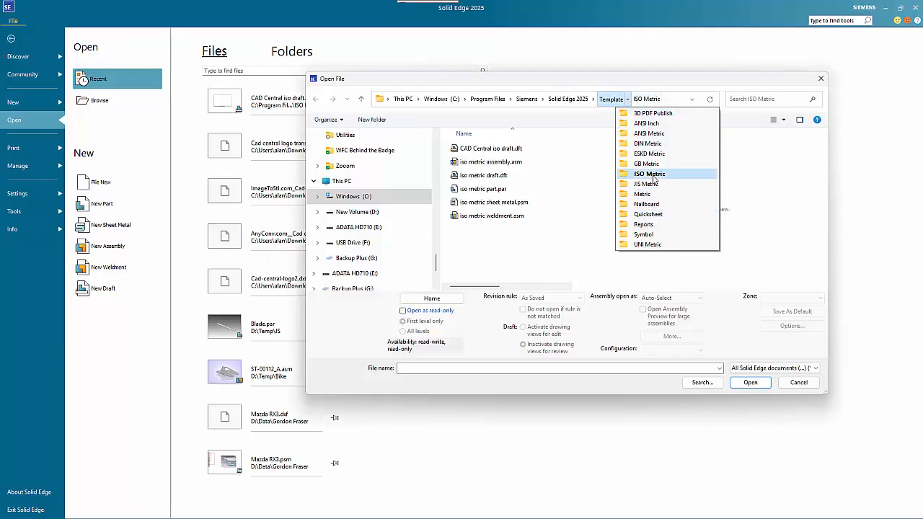
pyautogui.click(653, 176)
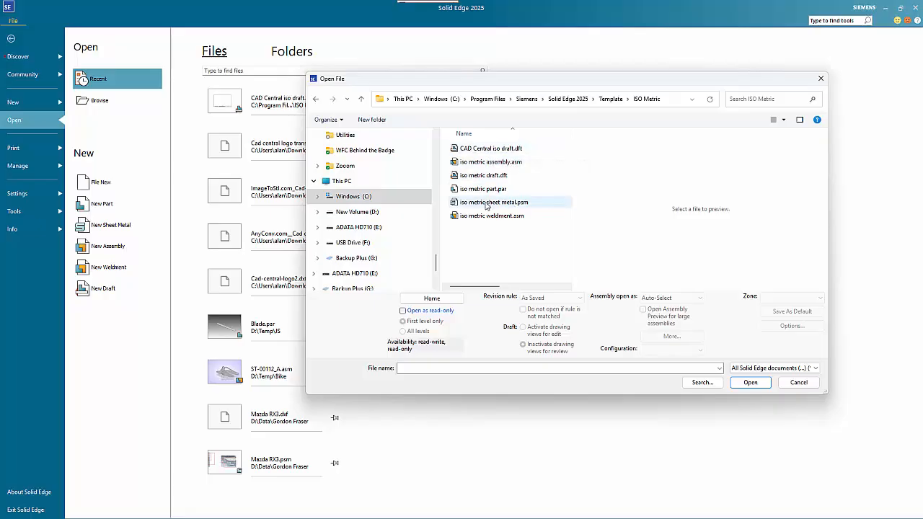
pyautogui.doubleClick(474, 149)
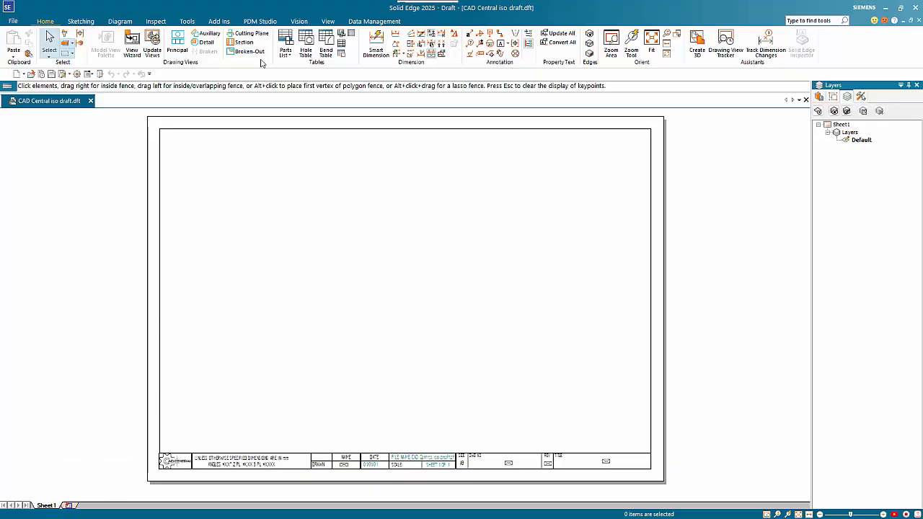
# Step: Show the background sheets and look through the A4, A3 and A2 sheets, ending on A3-Sheet
pyautogui.click(328, 21)
pyautogui.click(52, 34)
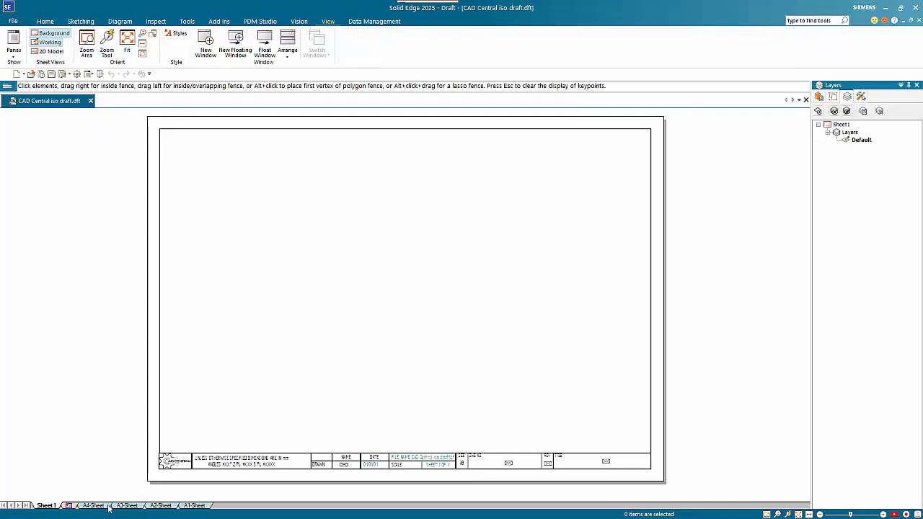
pyautogui.click(95, 506)
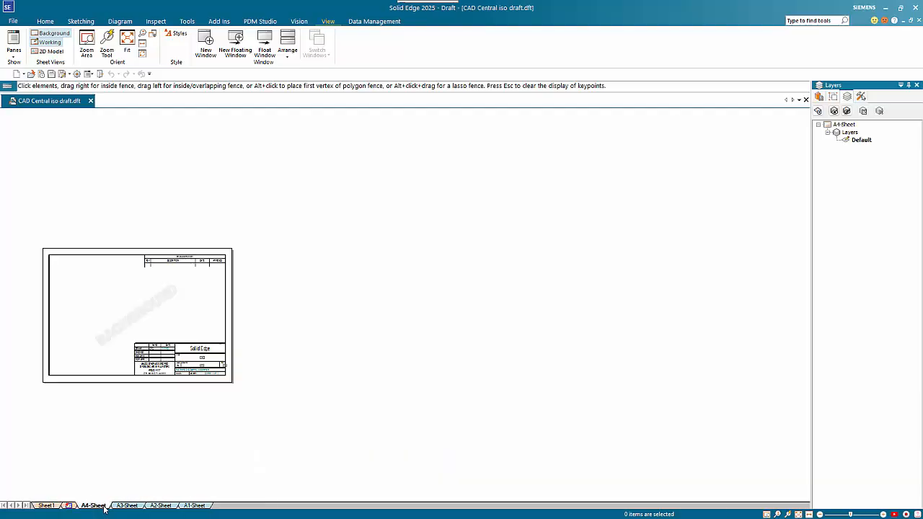
pyautogui.click(126, 506)
pyautogui.click(158, 506)
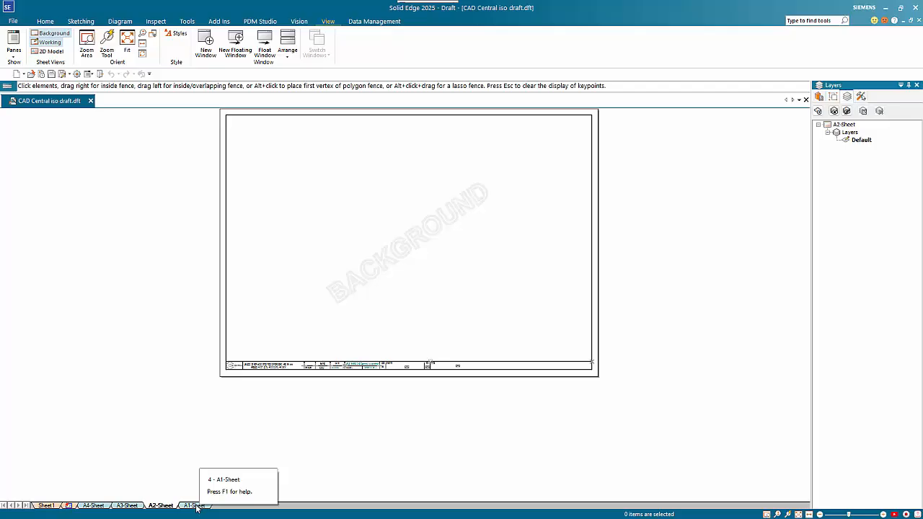
pyautogui.click(128, 506)
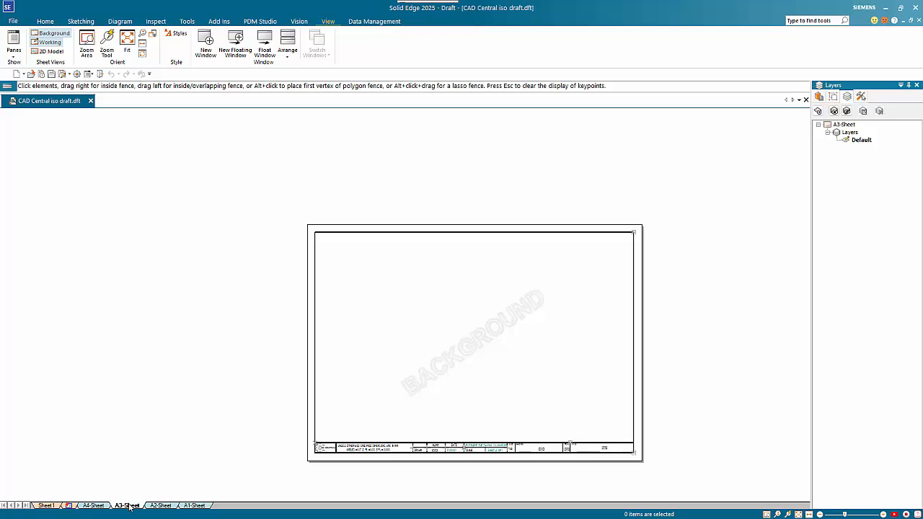
# Step: Insert a new background sheet after A3-Sheet and rename it A3P-Sheet
pyautogui.rightClick(130, 507)
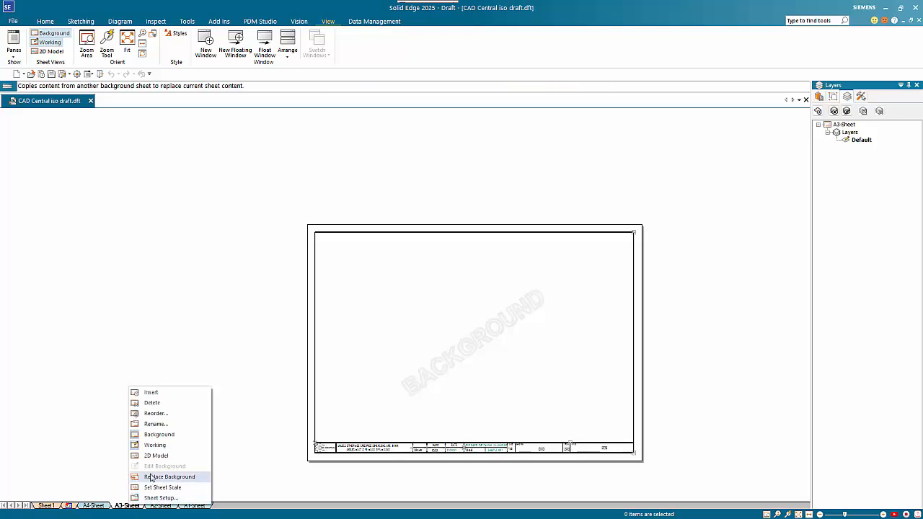
pyautogui.click(160, 392)
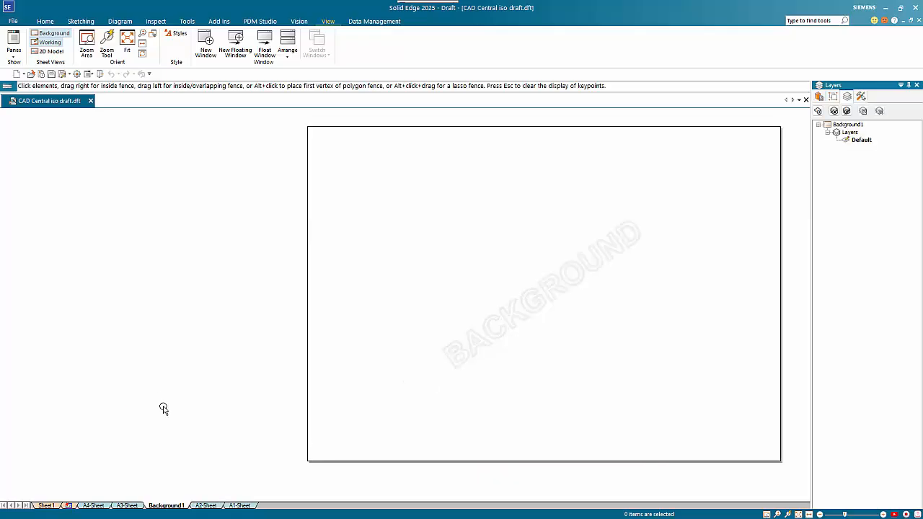
pyautogui.rightClick(161, 505)
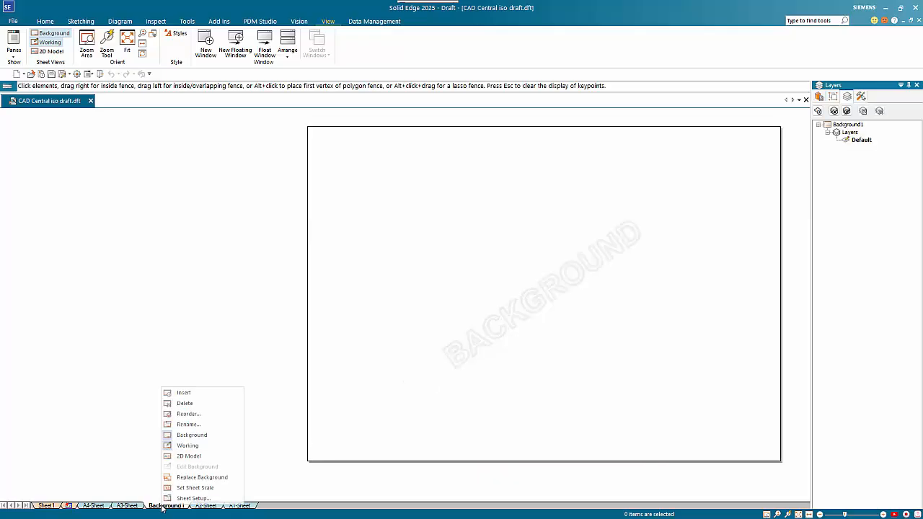
pyautogui.click(189, 424)
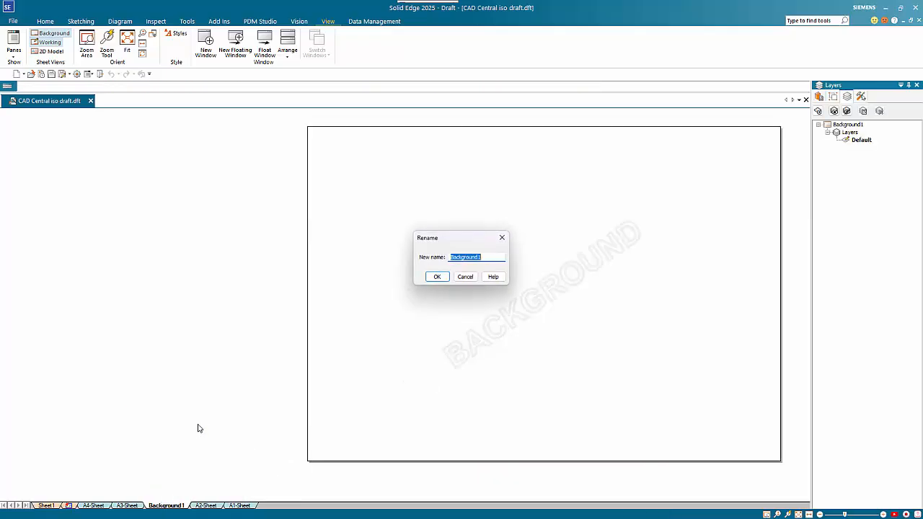
pyautogui.write('A3P-Sheet')
pyautogui.click(437, 278)
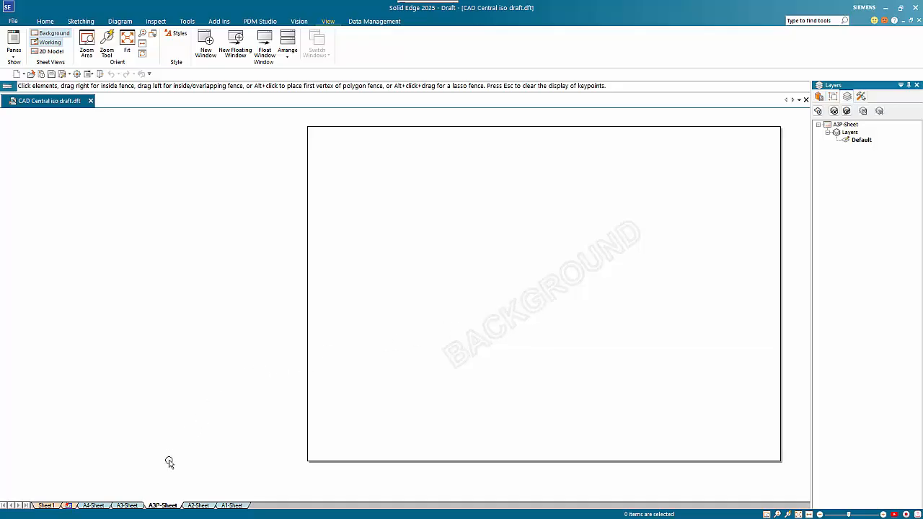
# Step: Set the sheet size of A3P-Sheet to the standard A3 Tall (297mm x 420mm)
pyautogui.click(160, 505)
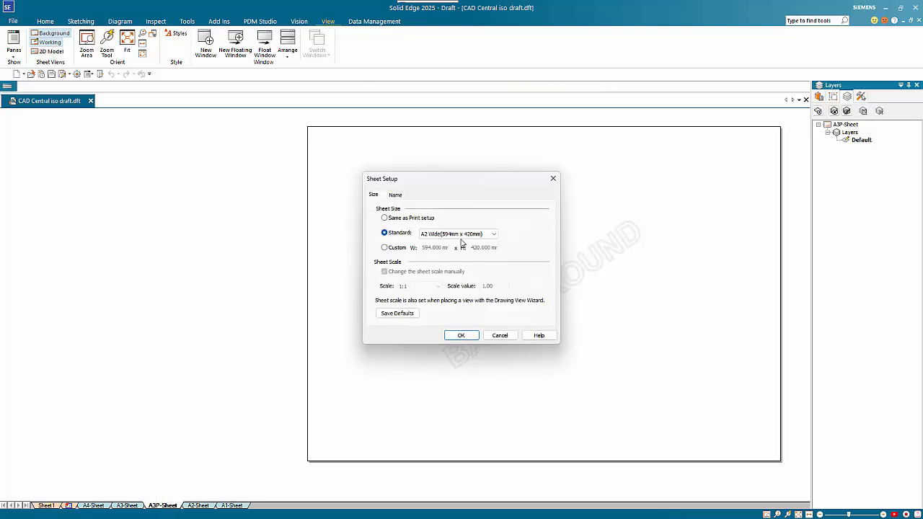
pyautogui.click(433, 235)
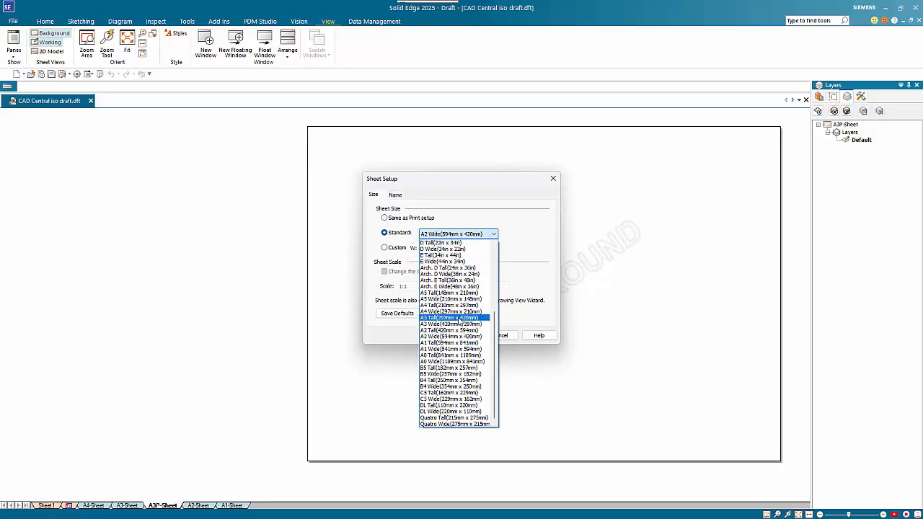
pyautogui.click(459, 318)
pyautogui.click(462, 336)
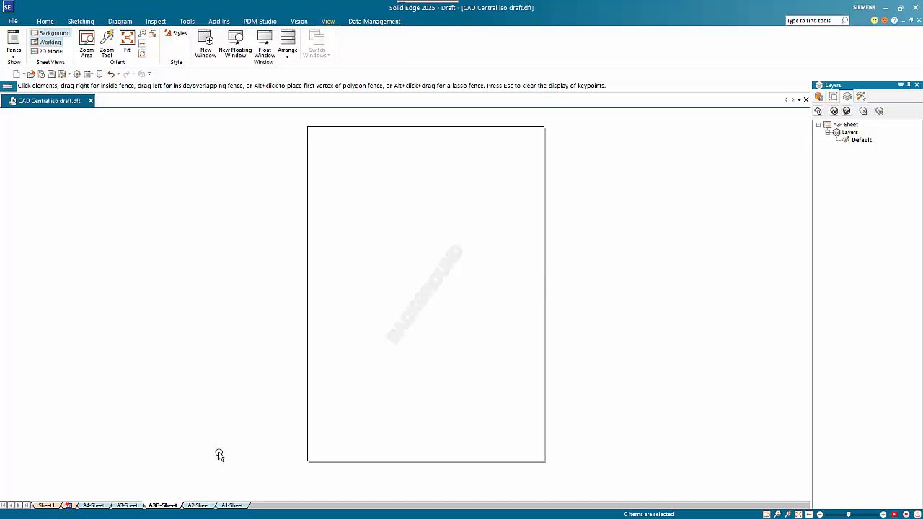
# Step: Copy the title block from A3-Sheet and paste it once to the right of the A3P-Sheet outline
pyautogui.click(127, 506)
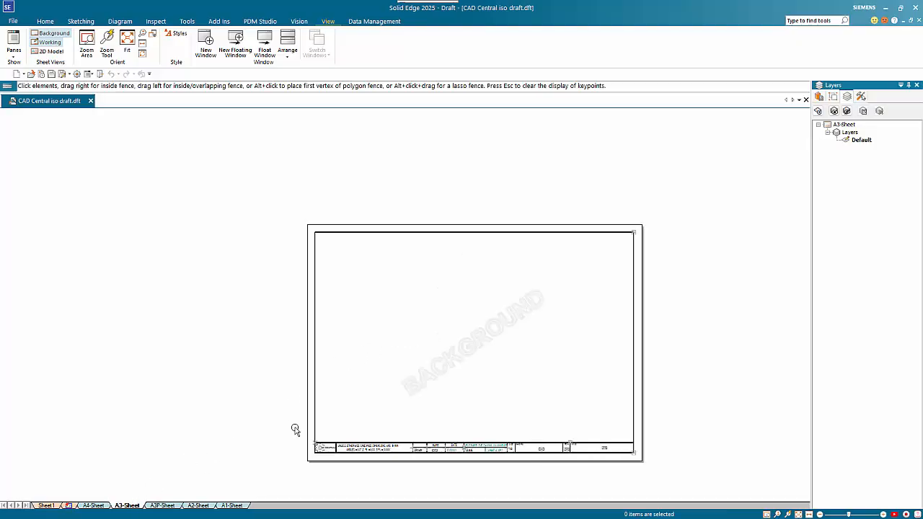
pyautogui.moveTo(292, 425); pyautogui.dragTo(660, 476)
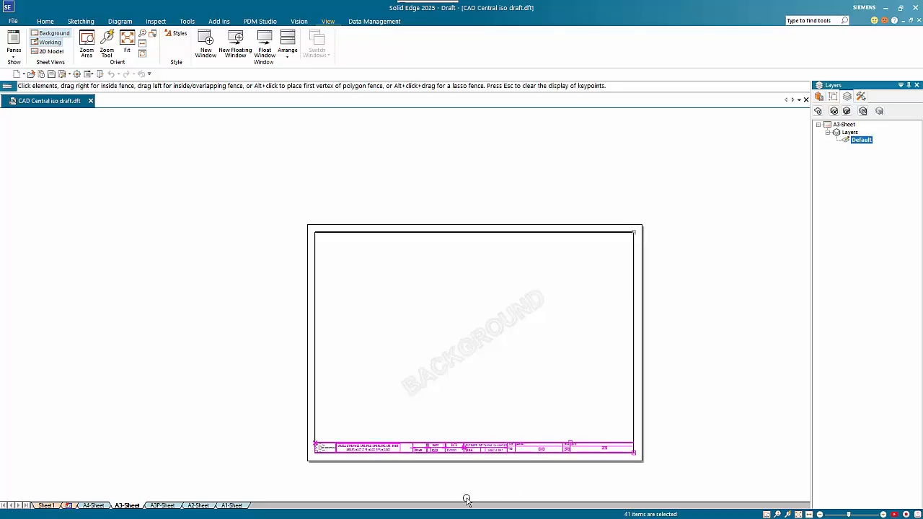
pyautogui.click(163, 506)
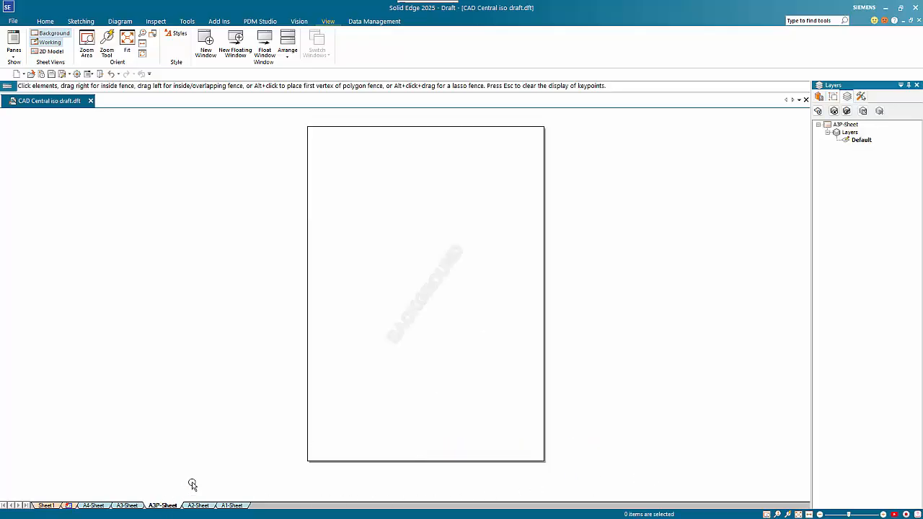
pyautogui.hotkey('ctrl', 'v')
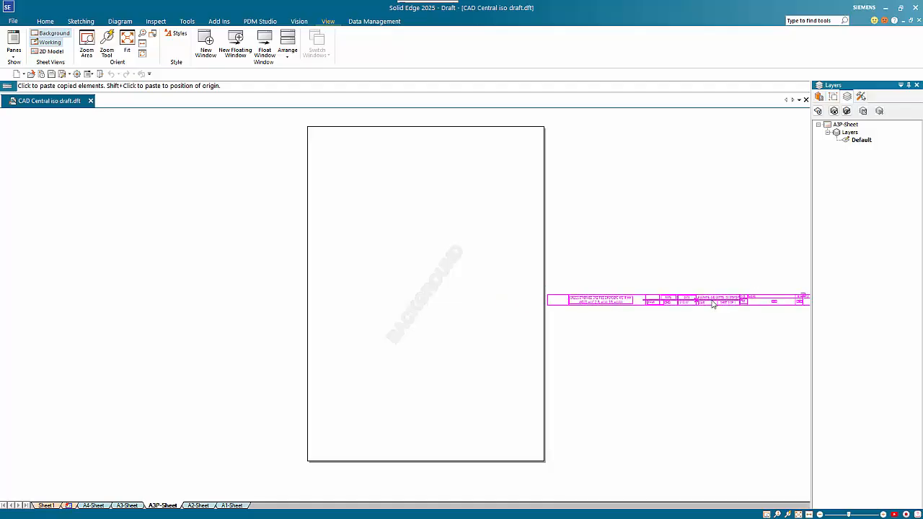
pyautogui.click(715, 307)
pyautogui.scroll(-2, 692, 364)
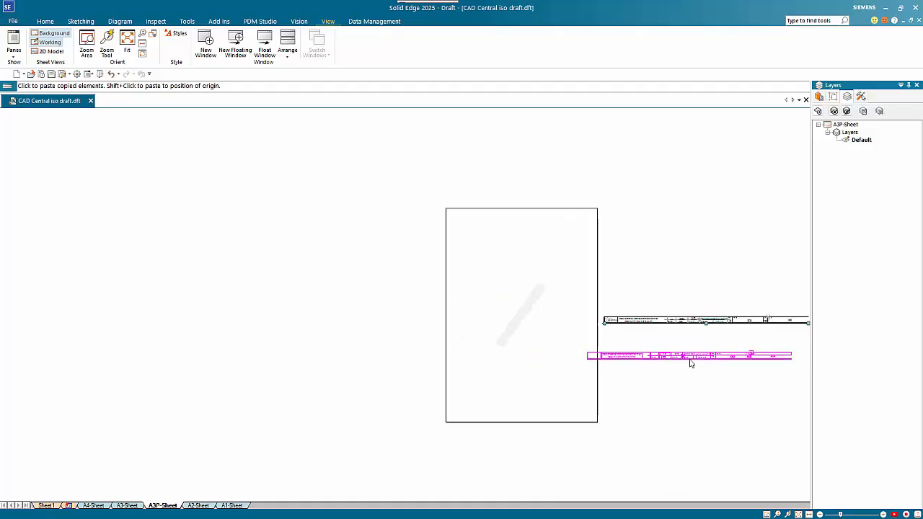
pyautogui.moveTo(698, 375); pyautogui.dragTo(598, 341, button='middle')
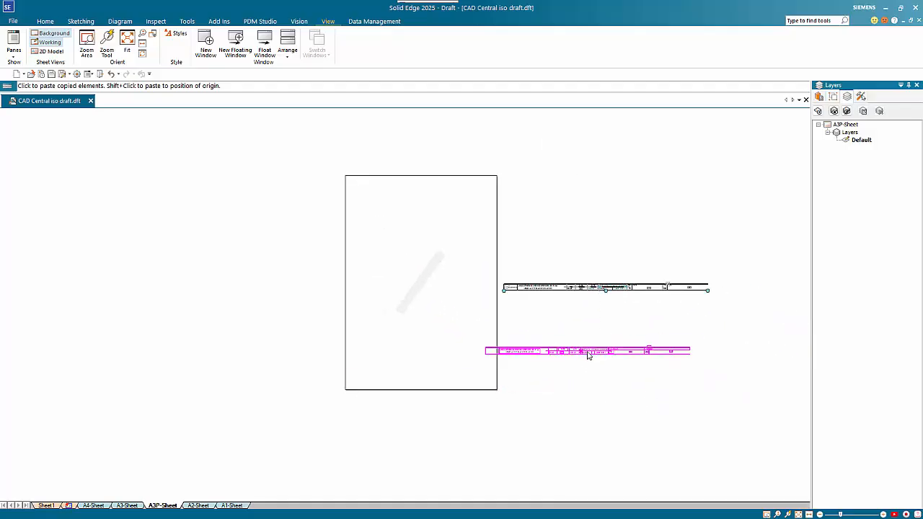
pyautogui.press('Escape')
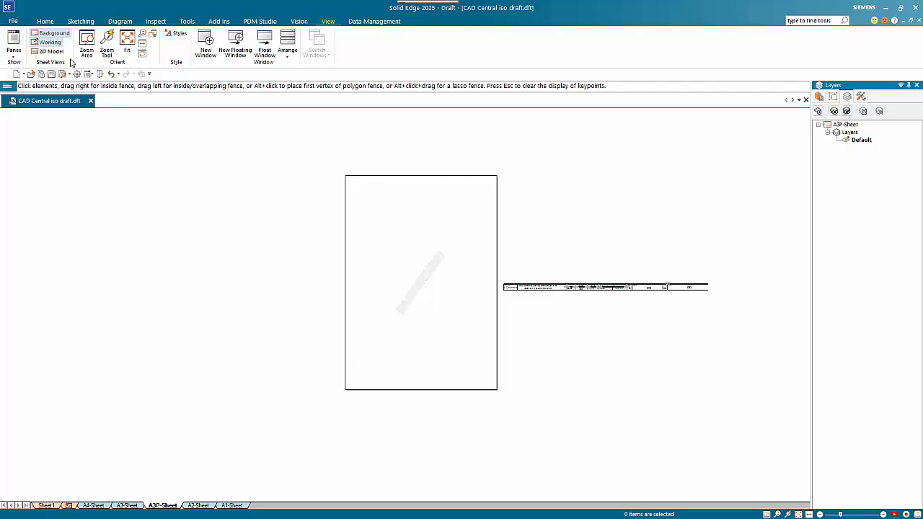
# Step: Draw a vertical line about 379 mm long just inside the left edge of A3P-Sheet
pyautogui.click(79, 21)
pyautogui.click(64, 43)
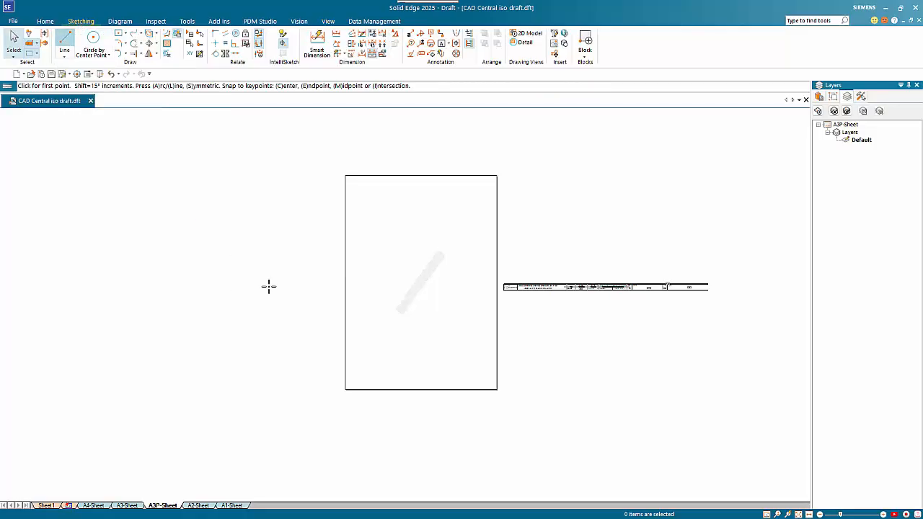
pyautogui.click(354, 379)
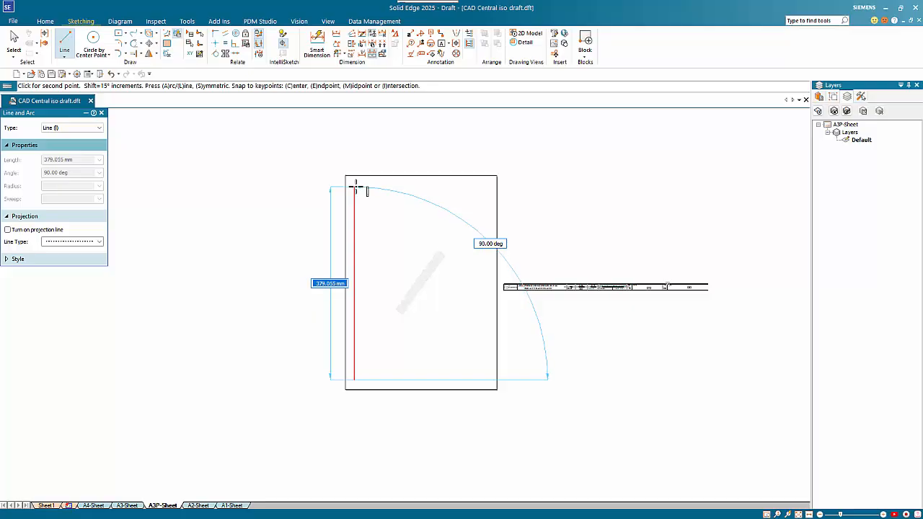
pyautogui.click(354, 187)
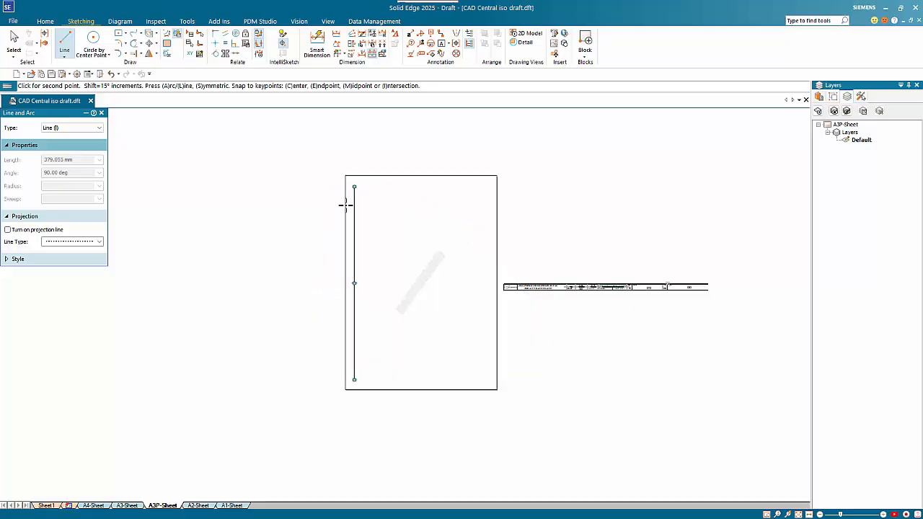
pyautogui.press('Escape')
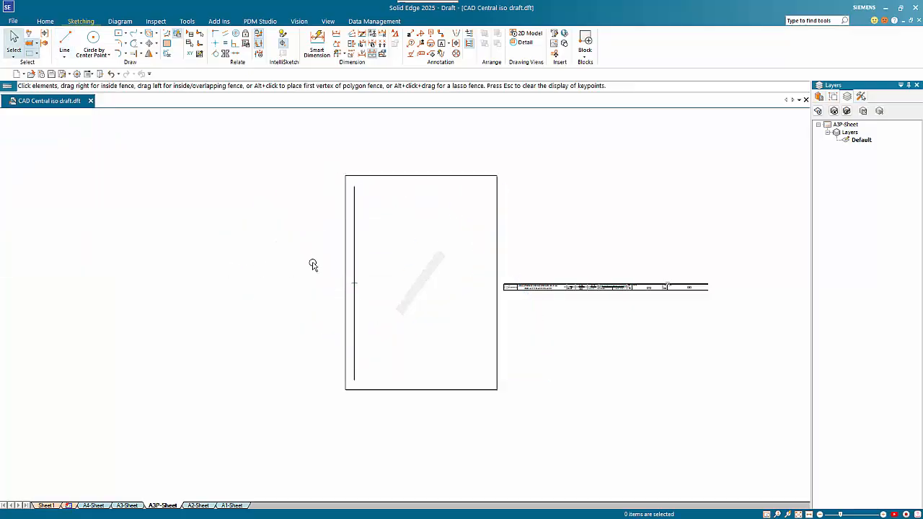
# Step: Check the standard sheet size in the Sheet Setup of A3P-Sheet
pyautogui.rightClick(168, 506)
pyautogui.click(209, 478)
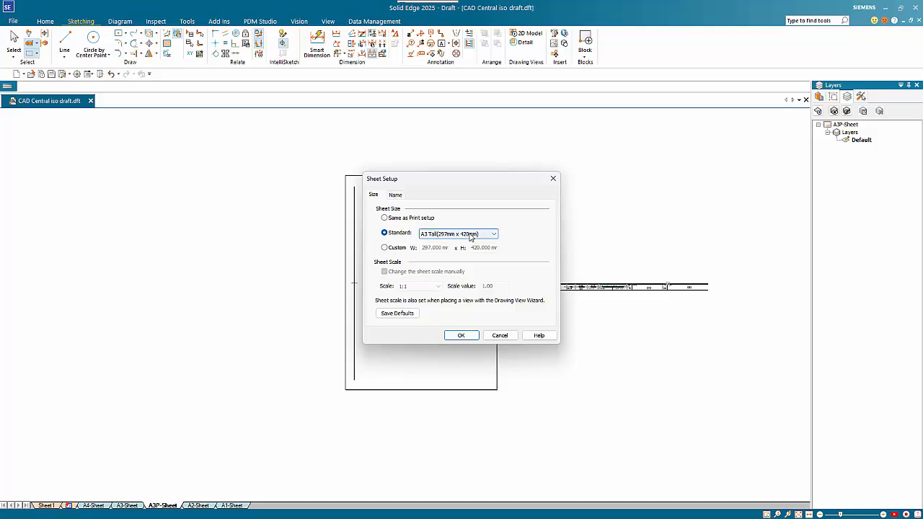
pyautogui.click(465, 334)
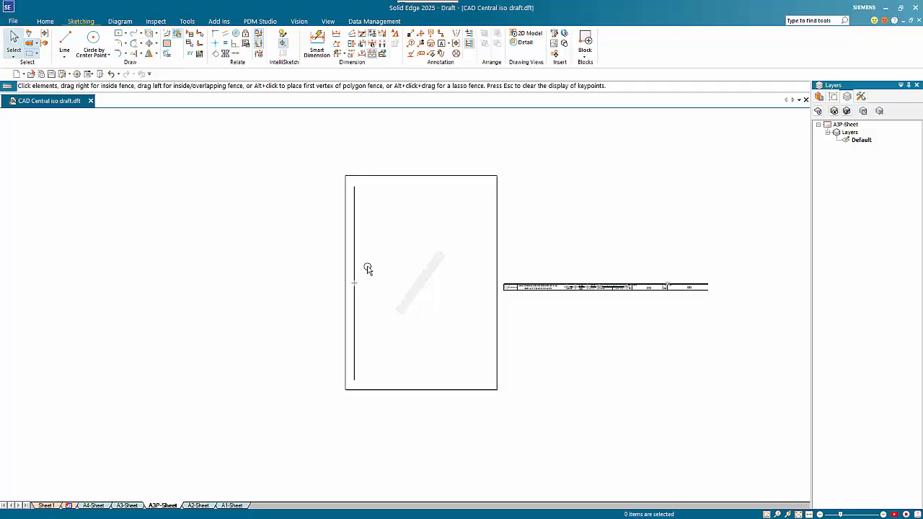
# Step: Examine the style, color, width and line type of the vertical border line
pyautogui.click(355, 261)
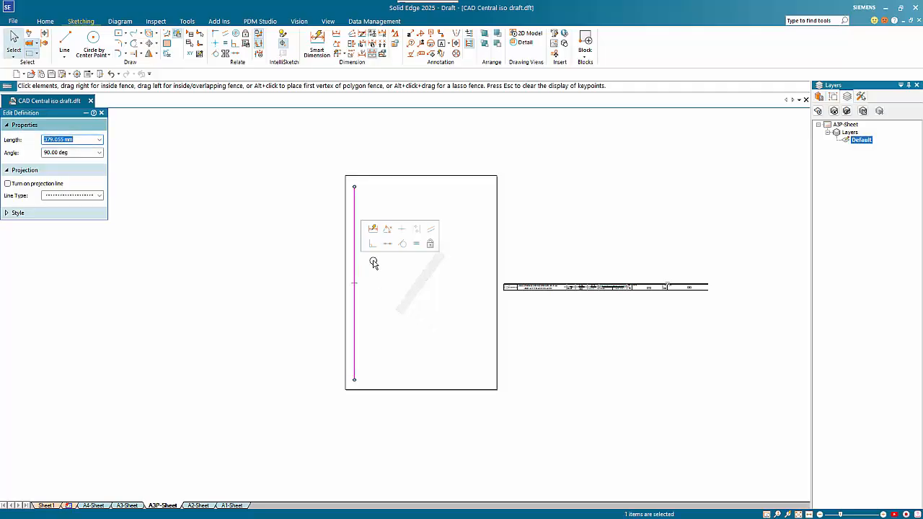
pyautogui.click(19, 213)
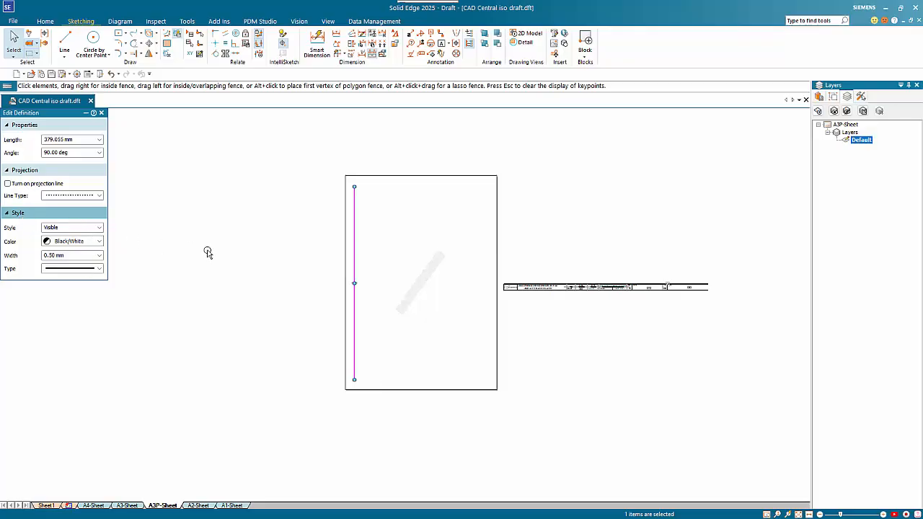
pyautogui.click(354, 237)
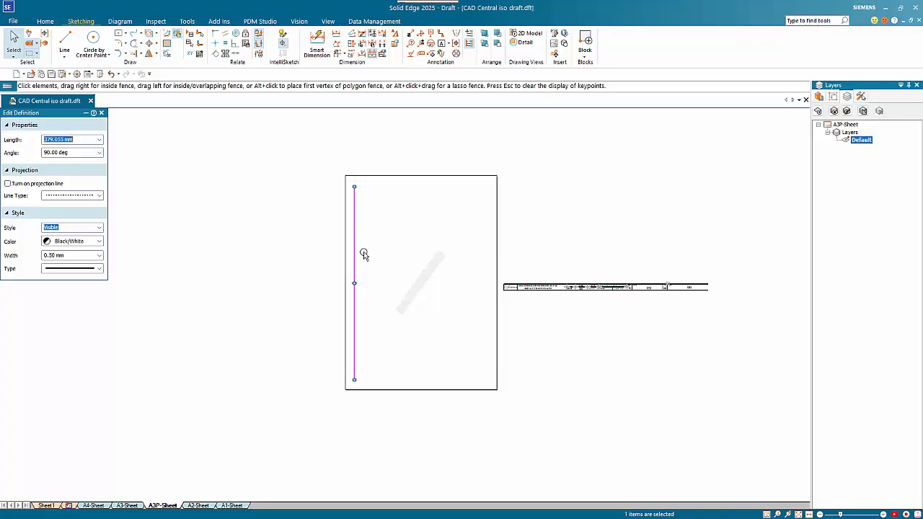
# Step: Set the start point of the vertical border line to X 10 mm and Y 10 mm in its element properties
pyautogui.rightClick(364, 256)
pyautogui.click(390, 301)
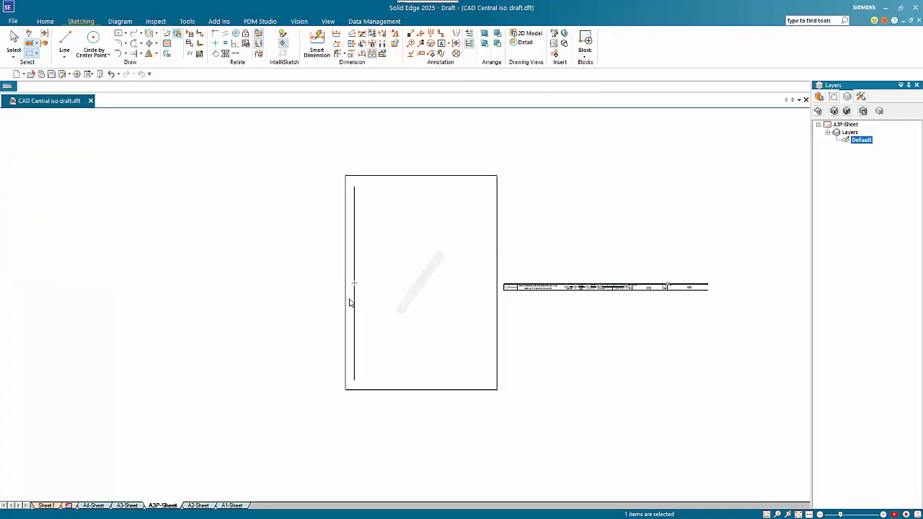
pyautogui.moveTo(474, 164); pyautogui.dragTo(610, 123)
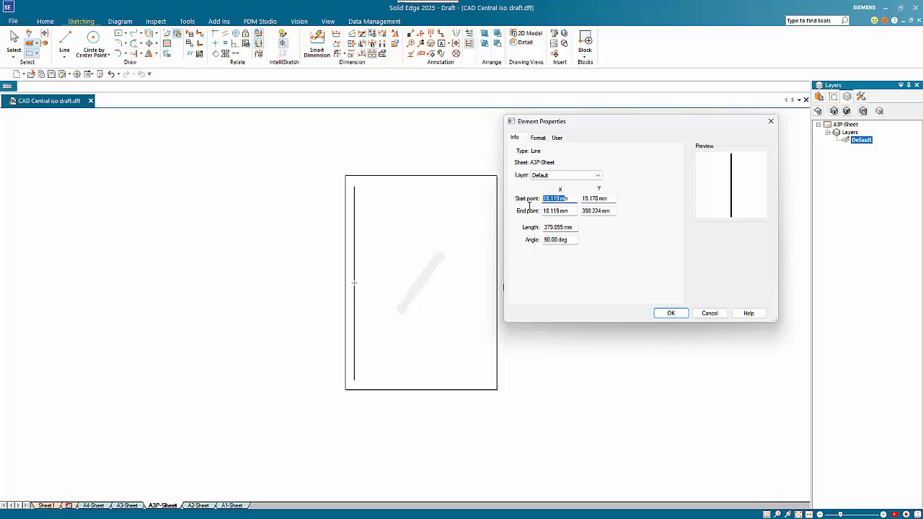
pyautogui.press('BackSpace')
pyautogui.write('10')
pyautogui.press('Tab')
pyautogui.write('10')
pyautogui.press('Tab')
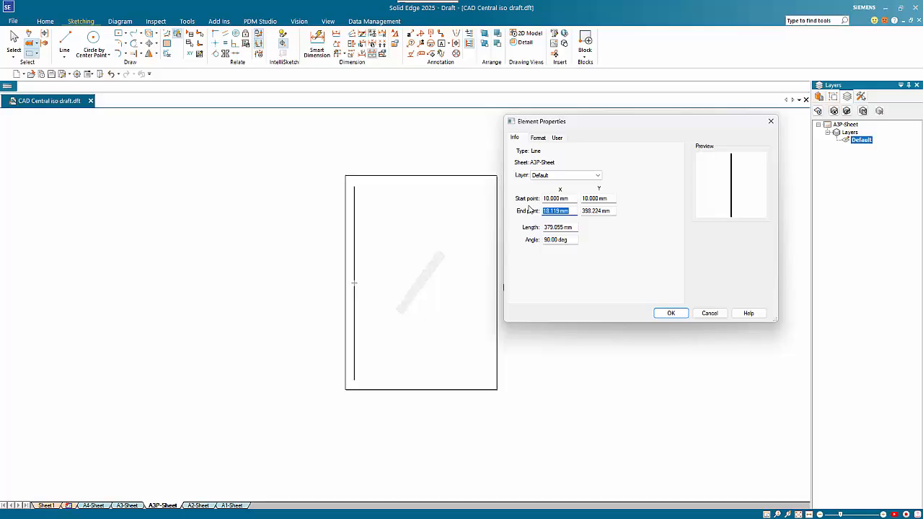
# Step: Set the border line's end point to X 10 mm and Y 410 mm and apply the properties
pyautogui.write('10')
pyautogui.press('Tab')
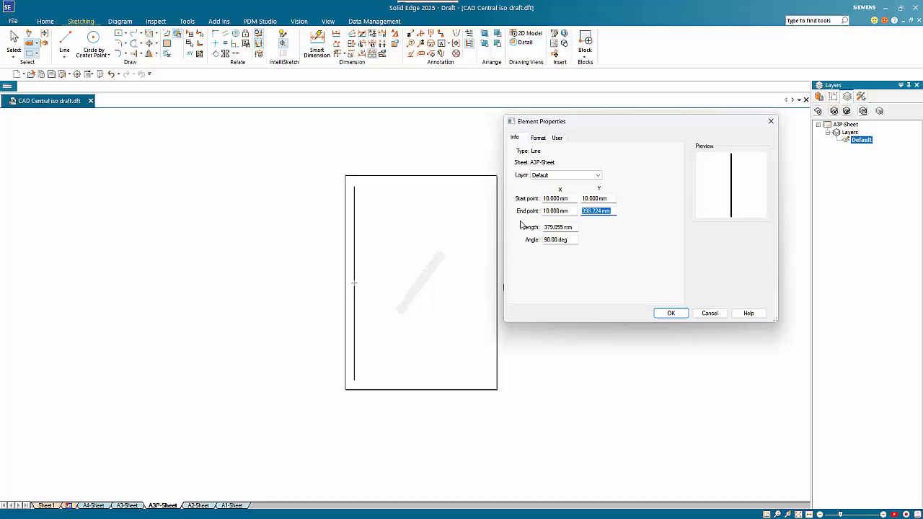
pyautogui.write('410')
pyautogui.press('Return')
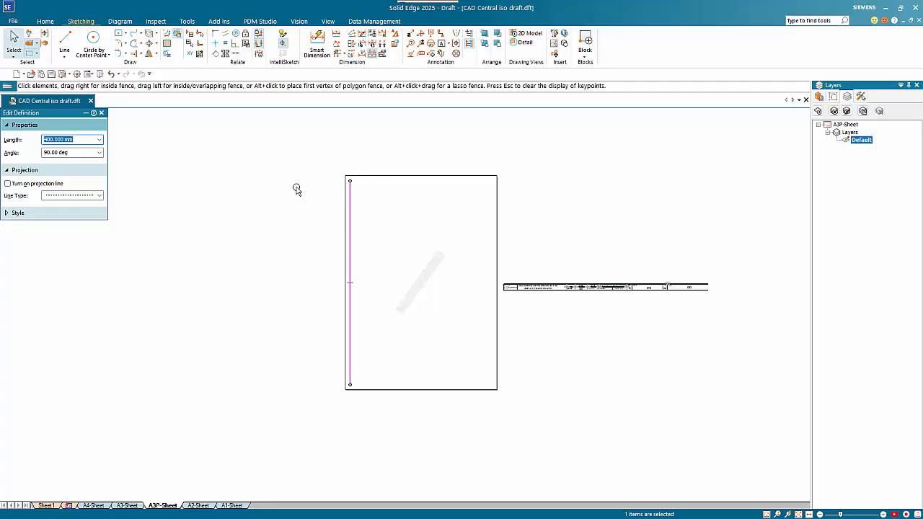
pyautogui.click(276, 256)
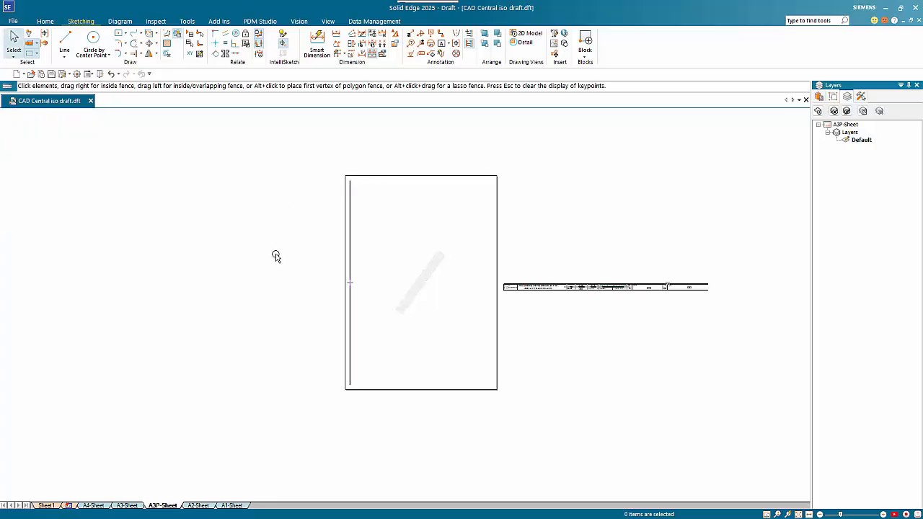
# Step: Complete the rectangular border from the vertical line's lower end with a 277 mm bottom line, a 400 mm right line and a closing top line
pyautogui.click(64, 42)
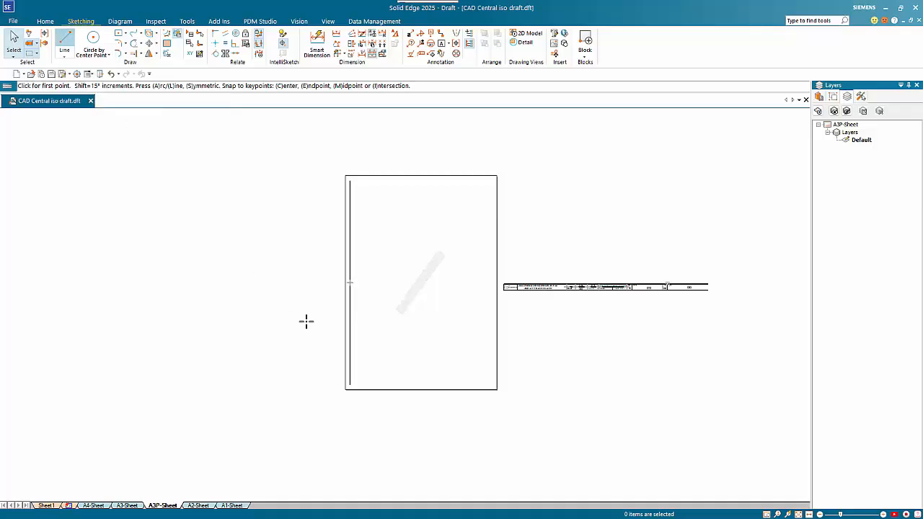
pyautogui.click(351, 384)
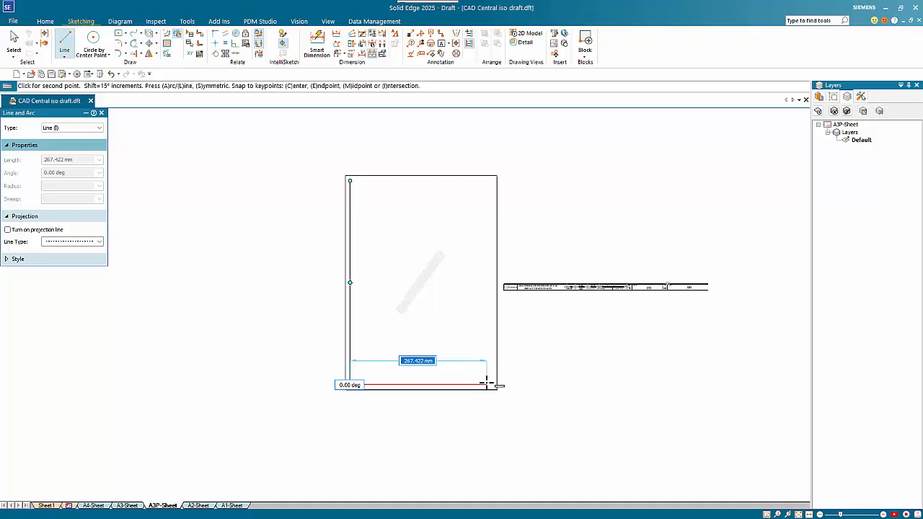
pyautogui.write('277')
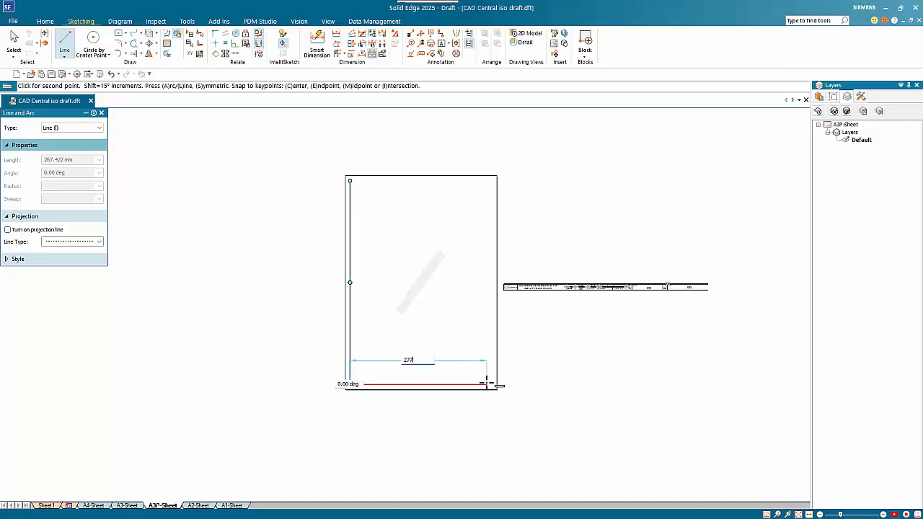
pyautogui.press('Tab')
pyautogui.click(487, 383)
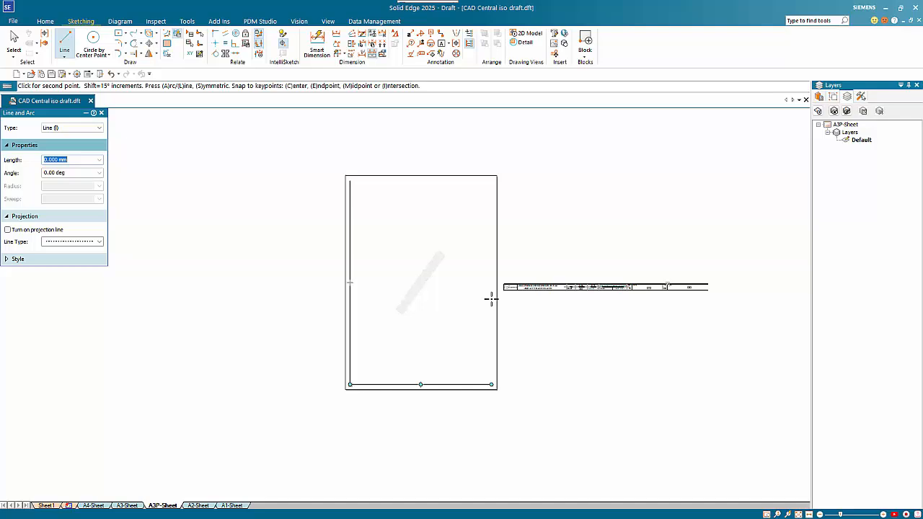
pyautogui.click(491, 180)
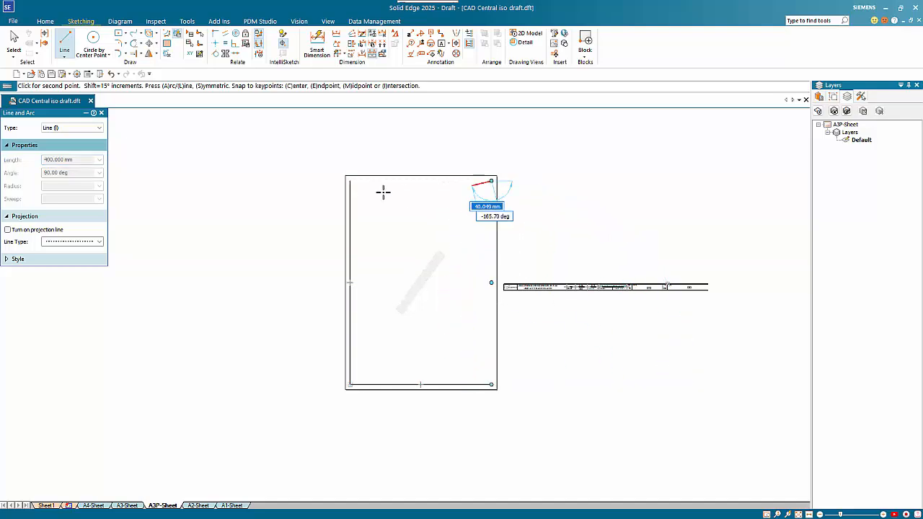
pyautogui.click(349, 180)
pyautogui.press('Escape')
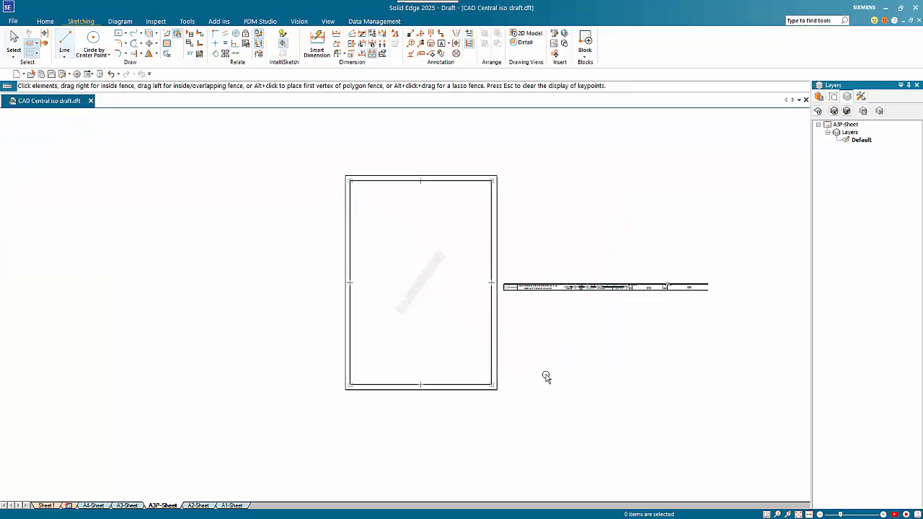
# Step: Move the SIZE, DWG NO, REV and TITLE section of the pasted title block to the border's lower right corner, without copying
pyautogui.scroll(2, 701, 273)
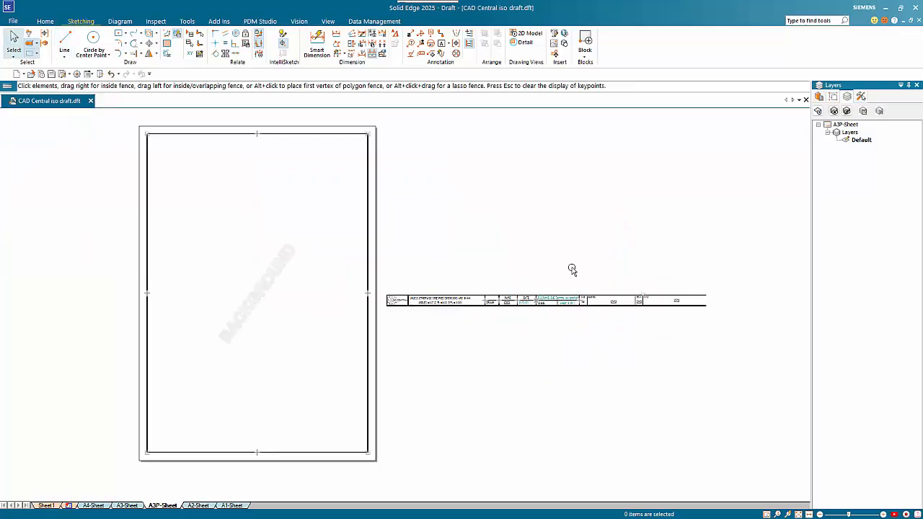
pyautogui.moveTo(571, 270); pyautogui.dragTo(723, 344)
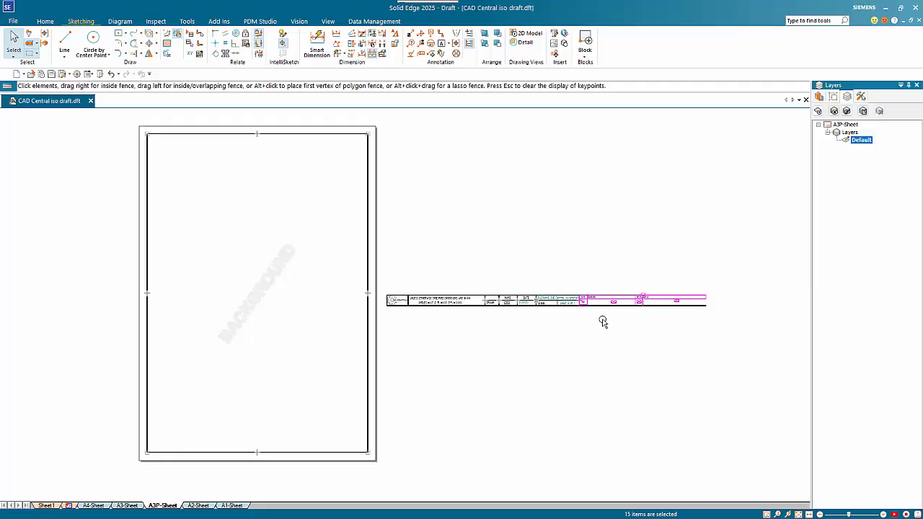
pyautogui.scroll(3, 675, 294)
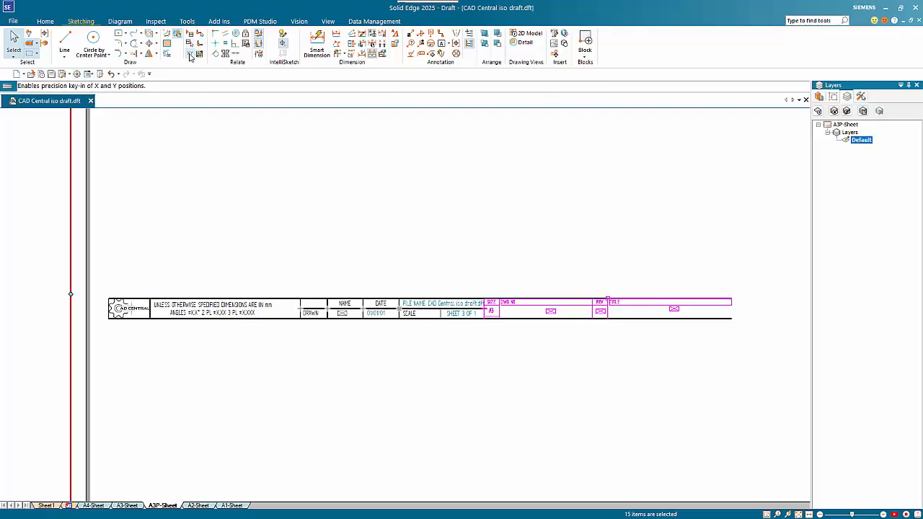
pyautogui.click(151, 56)
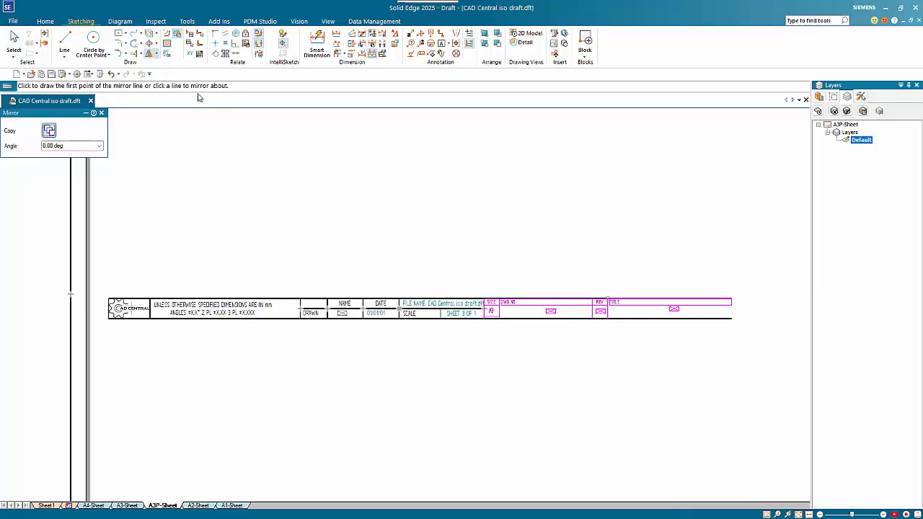
pyautogui.click(148, 46)
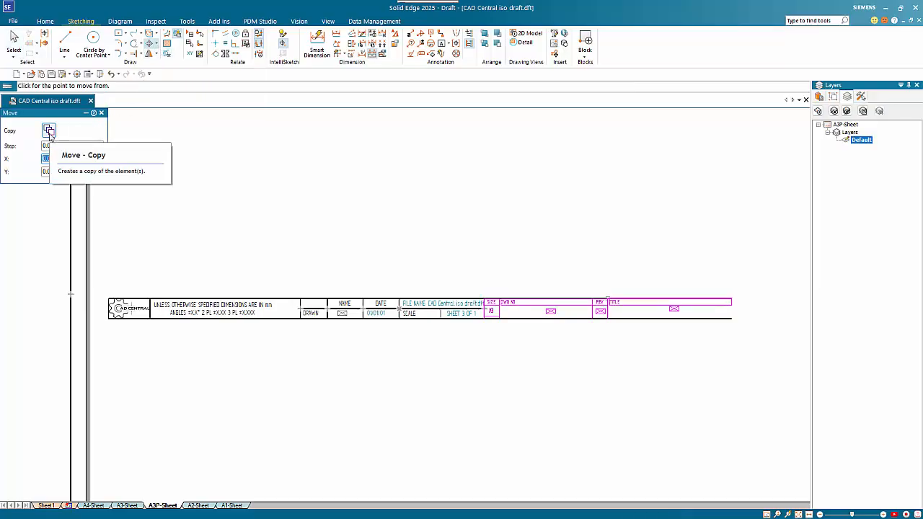
pyautogui.click(732, 319)
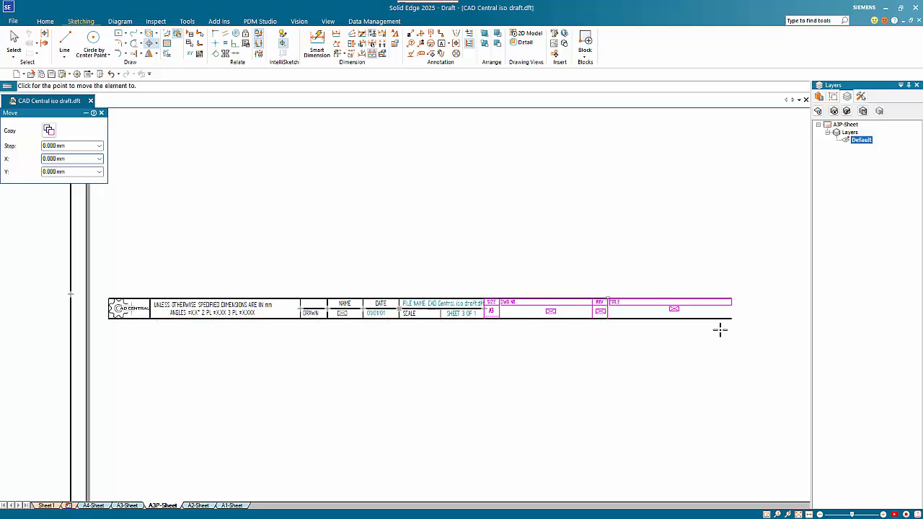
pyautogui.scroll(-4, 632, 383)
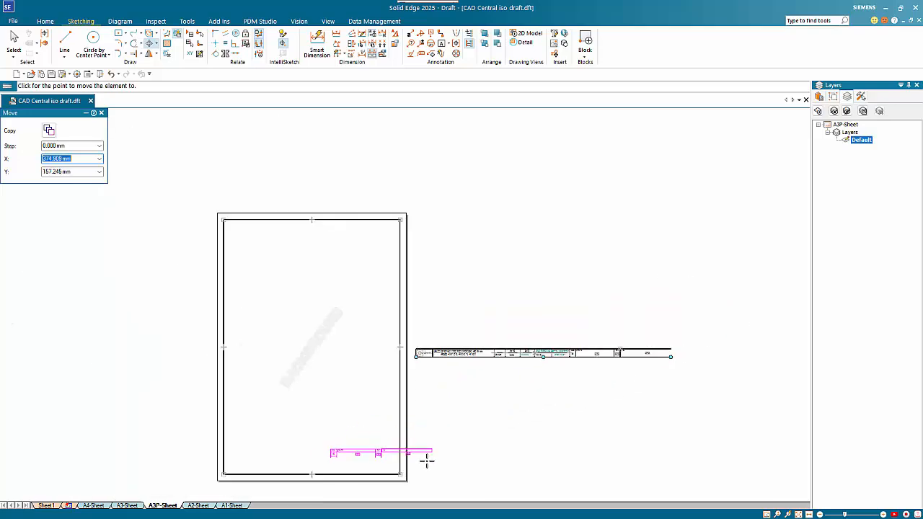
pyautogui.click(410, 476)
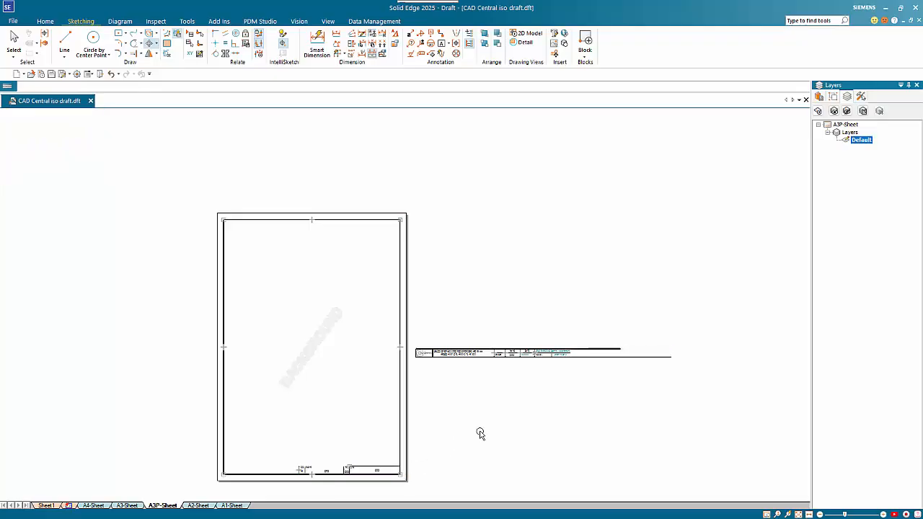
# Step: Move the logo, dimension note, DRAWN cell and long horizontal lines of the pasted title block to the border's lower left corner
pyautogui.scroll(2, 371, 493)
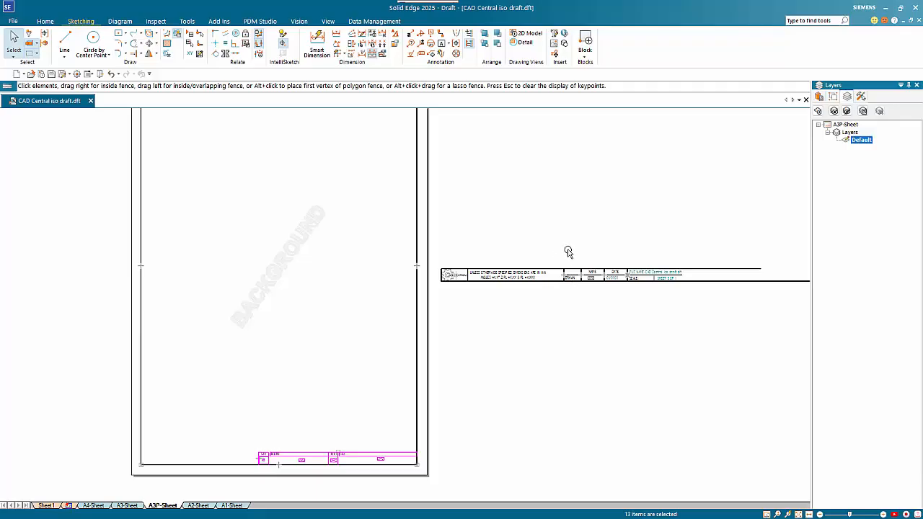
pyautogui.moveTo(568, 251); pyautogui.dragTo(436, 310)
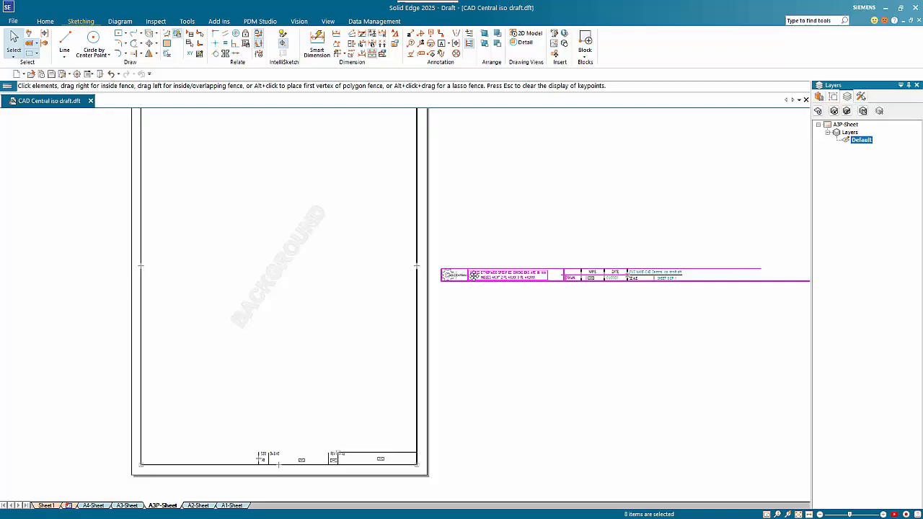
pyautogui.click(149, 43)
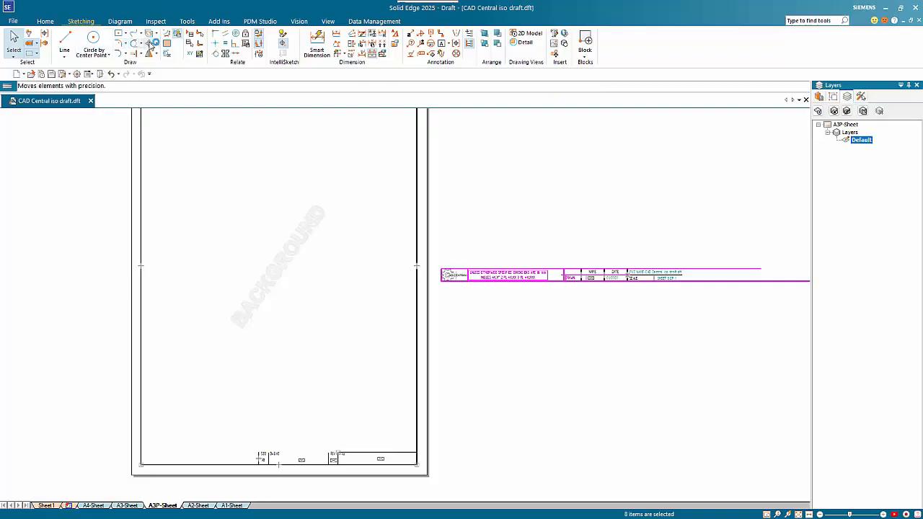
pyautogui.click(441, 281)
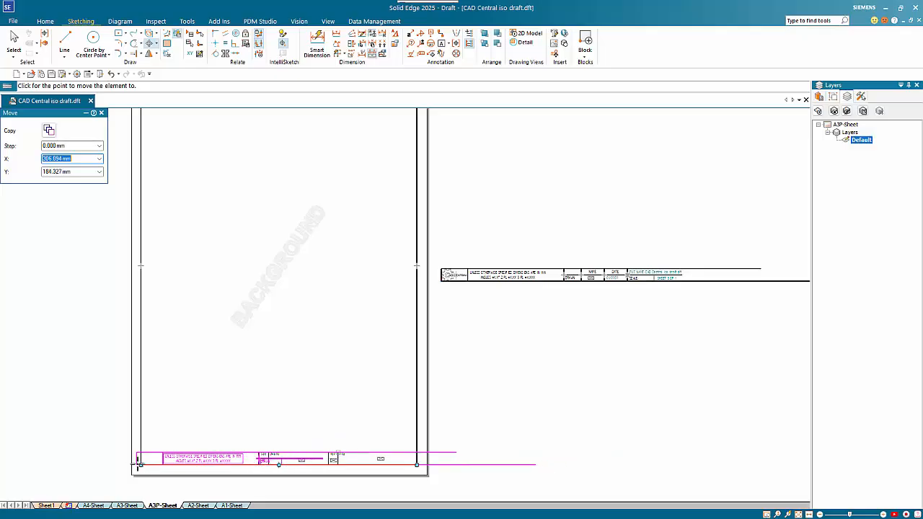
pyautogui.click(141, 465)
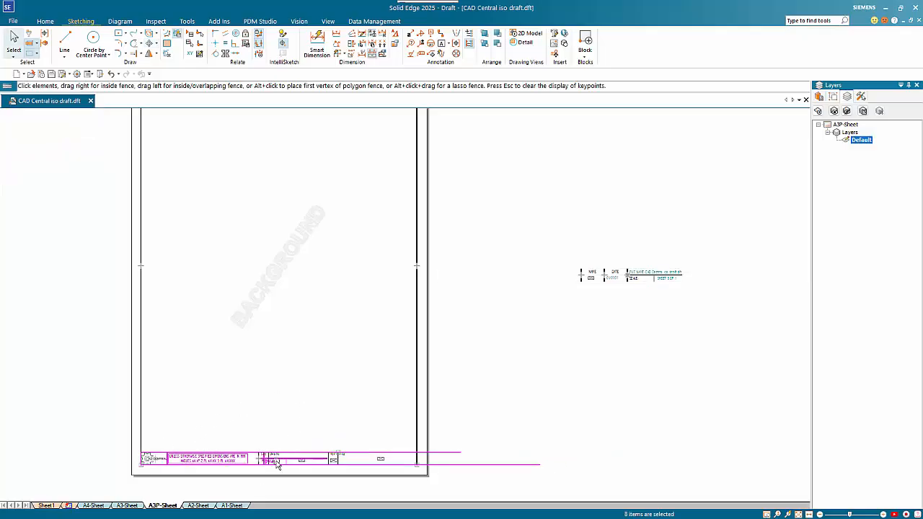
# Step: Move the "UNLESS OTHERWISE SPECIFIED DIMENSIONS ARE IN mm" note out of the title block into the empty area above it
pyautogui.scroll(2, 263, 472)
pyautogui.scroll(-2, 260, 477)
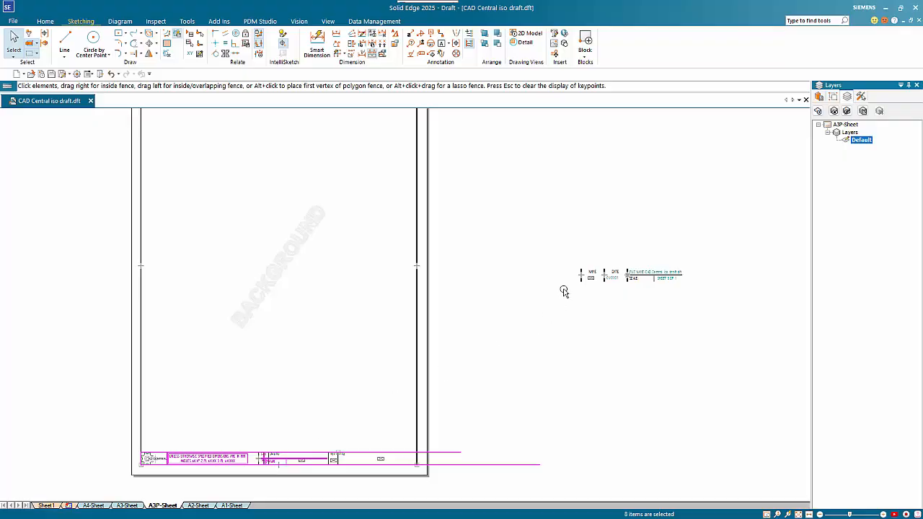
pyautogui.scroll(4, 595, 265)
pyautogui.scroll(-2, 627, 346)
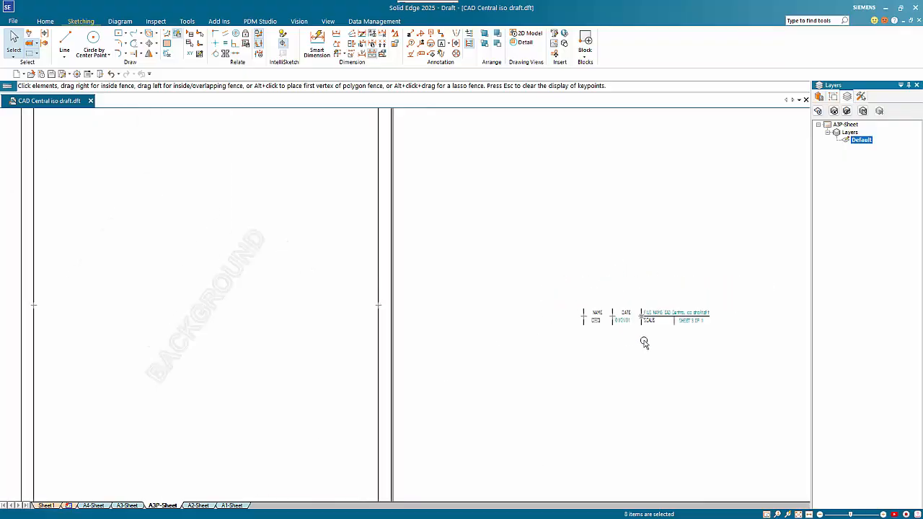
pyautogui.scroll(-4, 588, 396)
pyautogui.scroll(4, 436, 474)
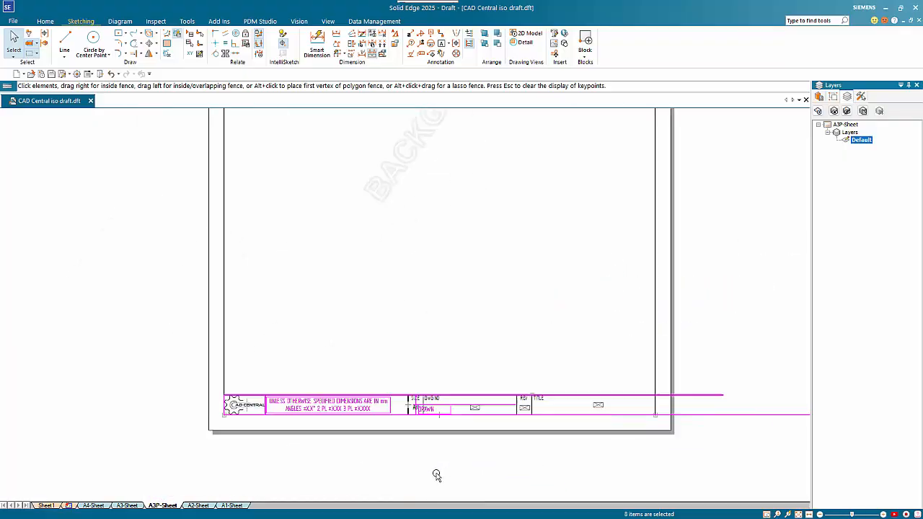
pyautogui.scroll(1, 436, 476)
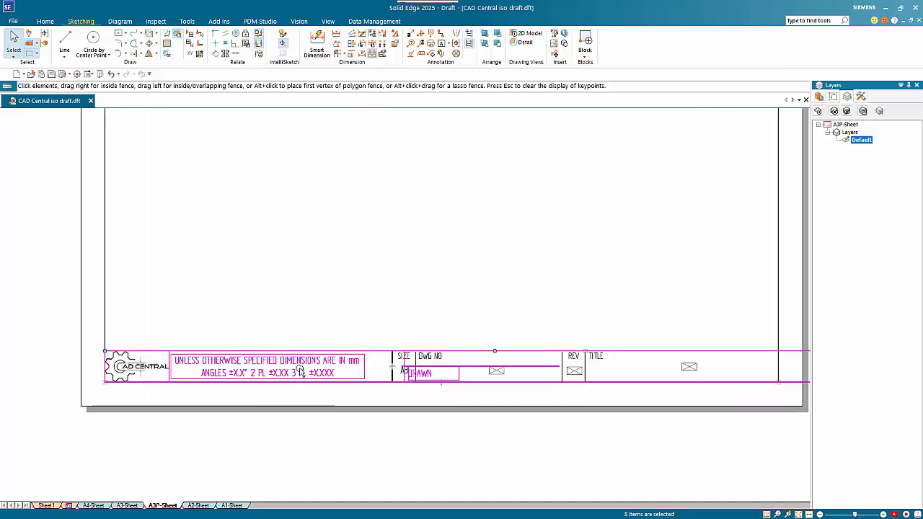
pyautogui.click(351, 377)
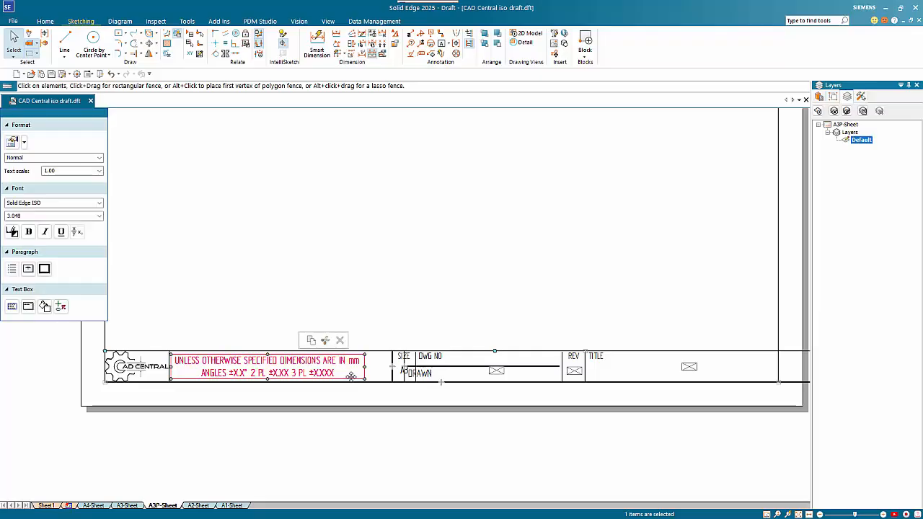
pyautogui.moveTo(350, 377); pyautogui.dragTo(347, 287)
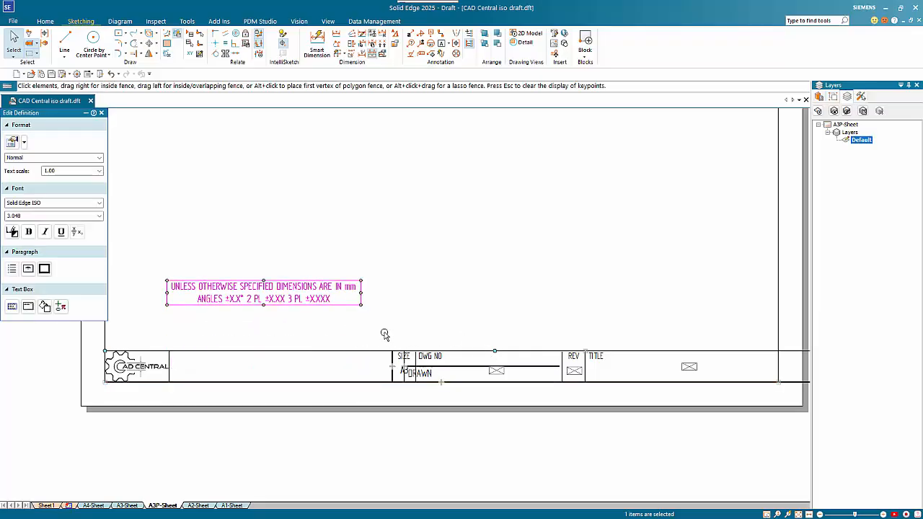
# Step: Move the SIZE cell with its A3 text left so its right divider meets the vertical line beside DRAWN
pyautogui.moveTo(383, 331); pyautogui.dragTo(420, 404)
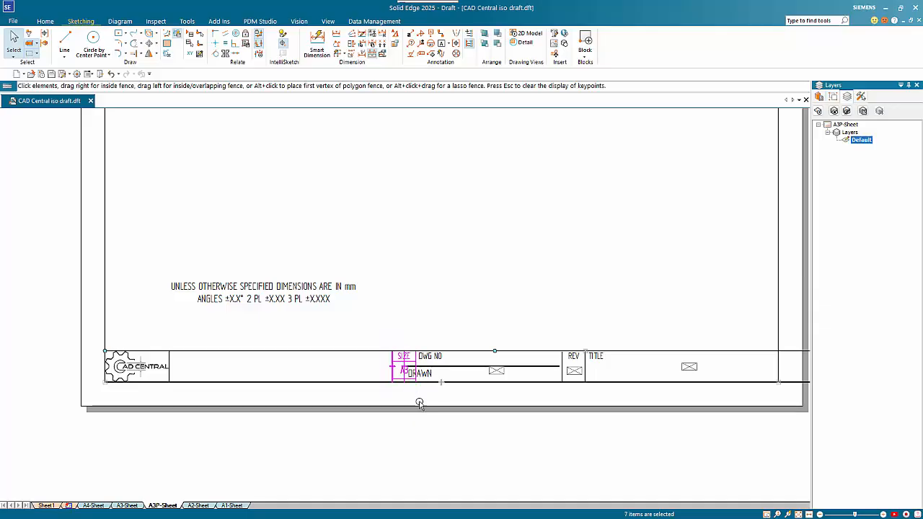
pyautogui.click(150, 44)
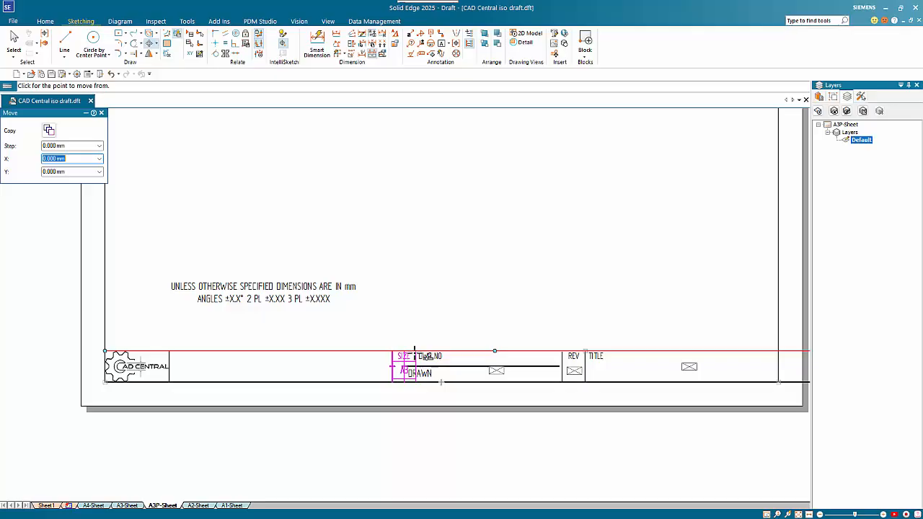
pyautogui.click(415, 351)
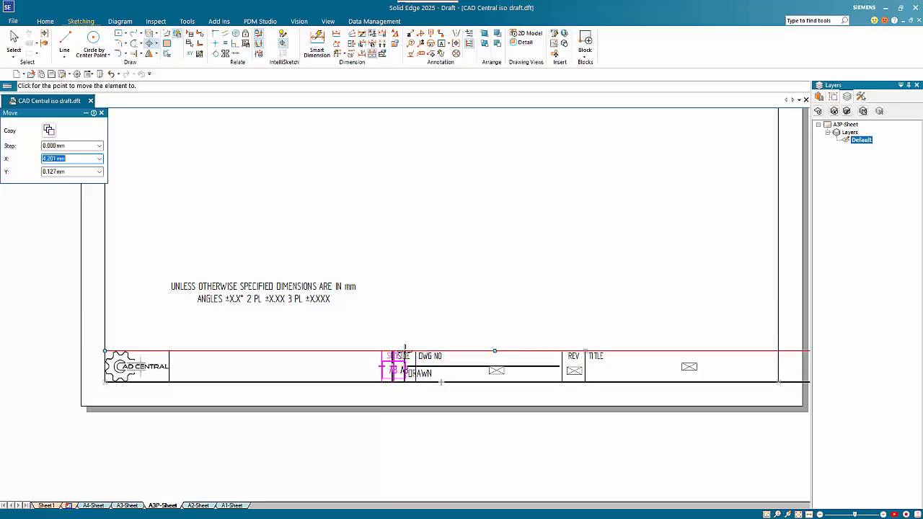
pyautogui.click(404, 351)
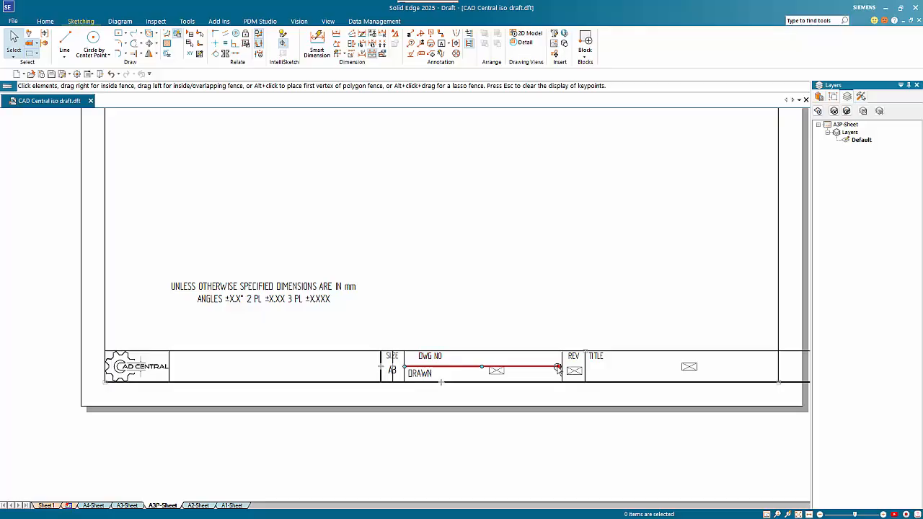
pyautogui.scroll(2, 551, 390)
pyautogui.scroll(3, 551, 390)
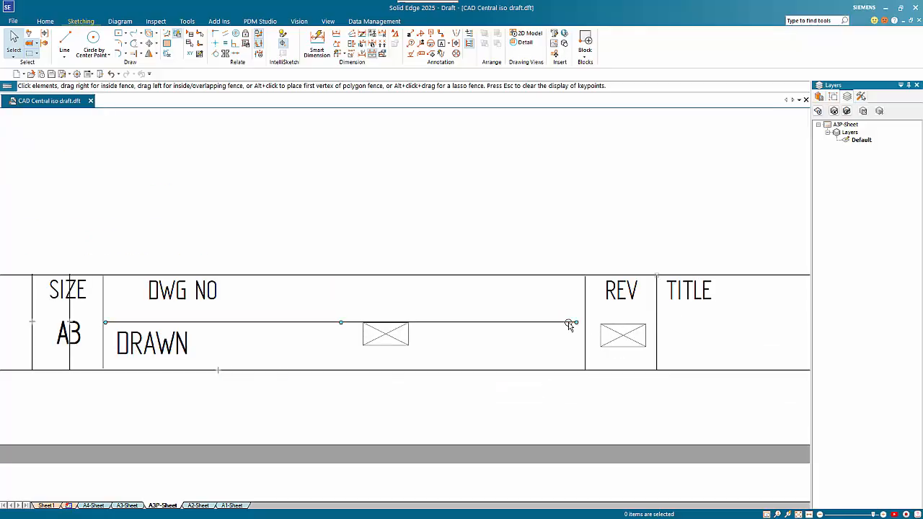
pyautogui.click(570, 322)
pyautogui.click(133, 53)
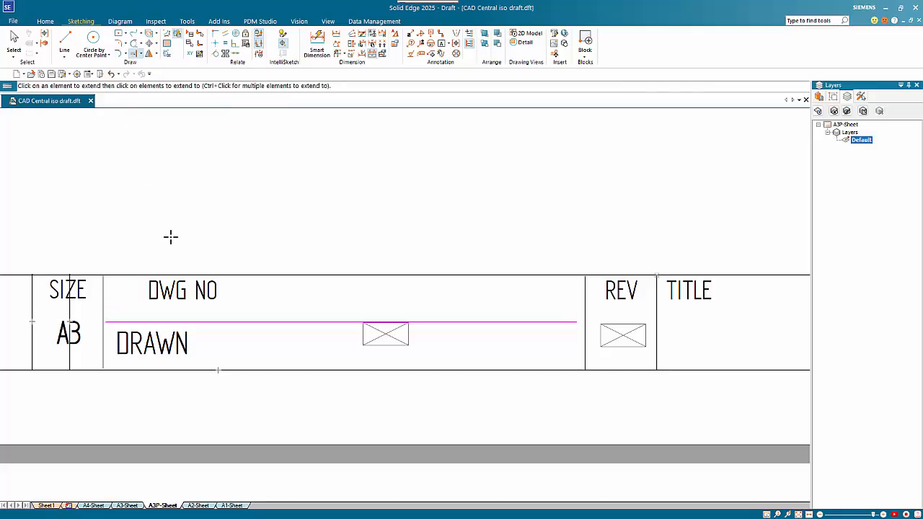
pyautogui.press('Escape')
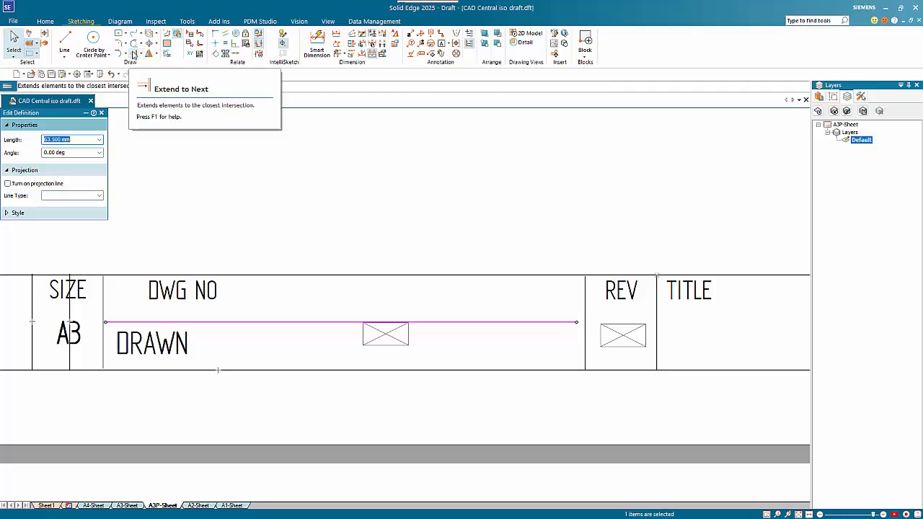
pyautogui.click(134, 54)
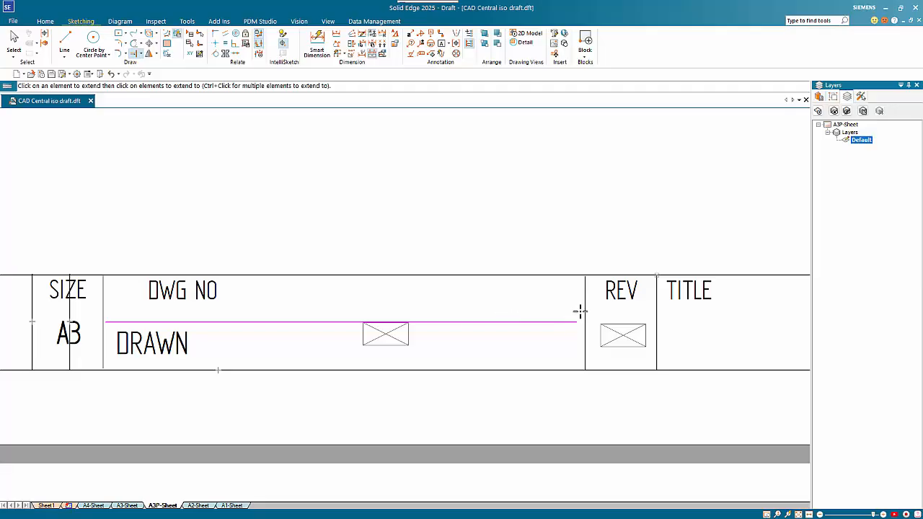
pyautogui.press('Escape')
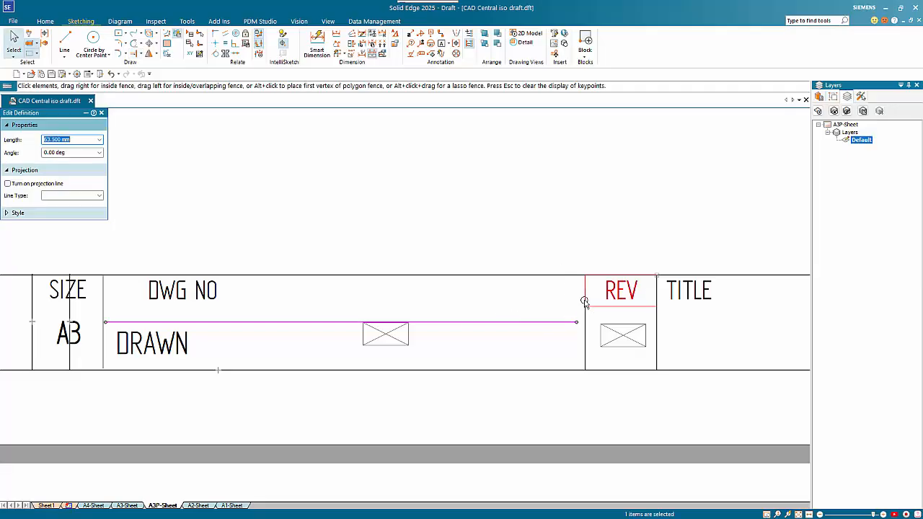
# Step: Stretch the horizontal line between DWG NO and DRAWN to the REV cell's left divider and delete the extra vertical line through the SIZE cell
pyautogui.moveTo(578, 315); pyautogui.dragTo(585, 323)
pyautogui.scroll(-2, 496, 366)
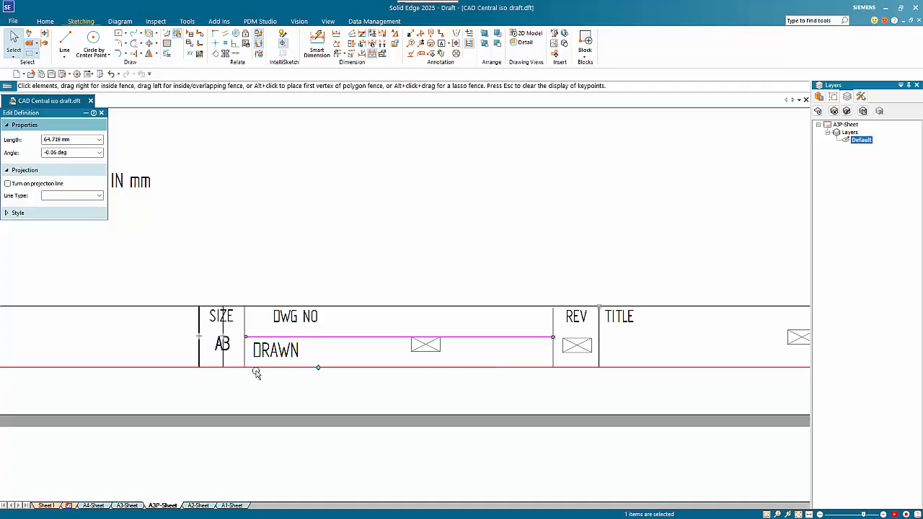
pyautogui.click(226, 358)
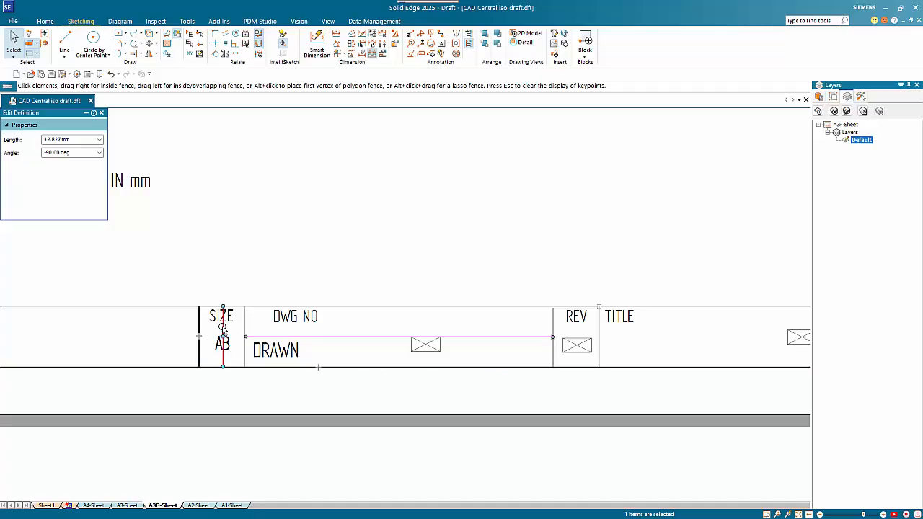
pyautogui.click(291, 404)
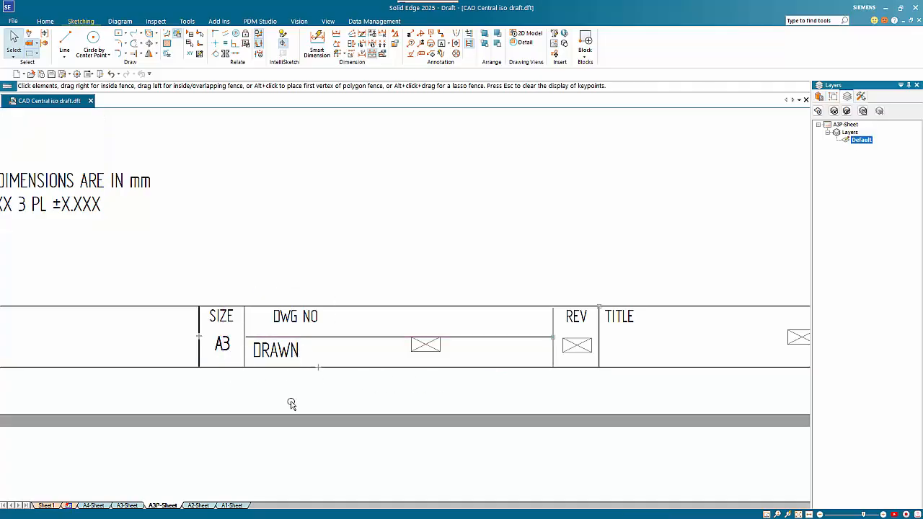
# Step: Move the leftover NAME, DATE, FILE NAME, SCALE and SHEET section from beside the sheet to just below the title block, without copying
pyautogui.scroll(-3, 286, 407)
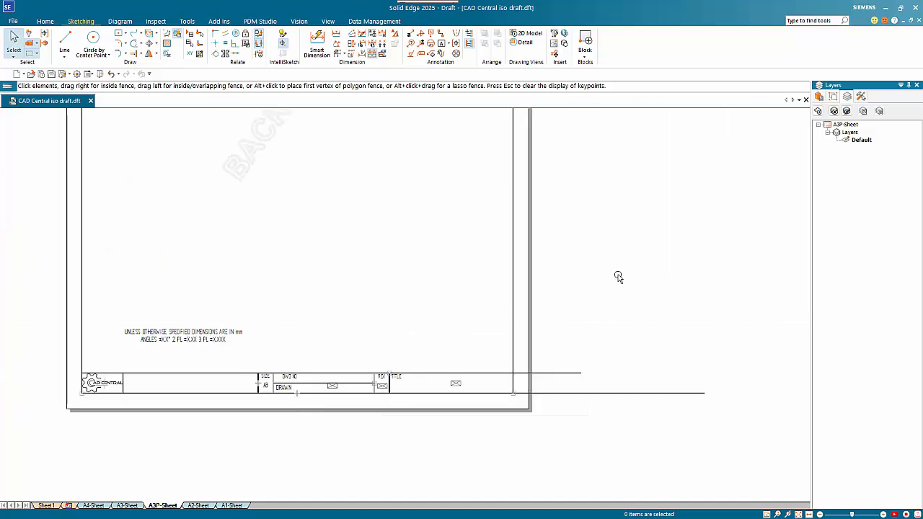
pyautogui.scroll(-3, 655, 282)
pyautogui.moveTo(692, 181); pyautogui.dragTo(781, 232)
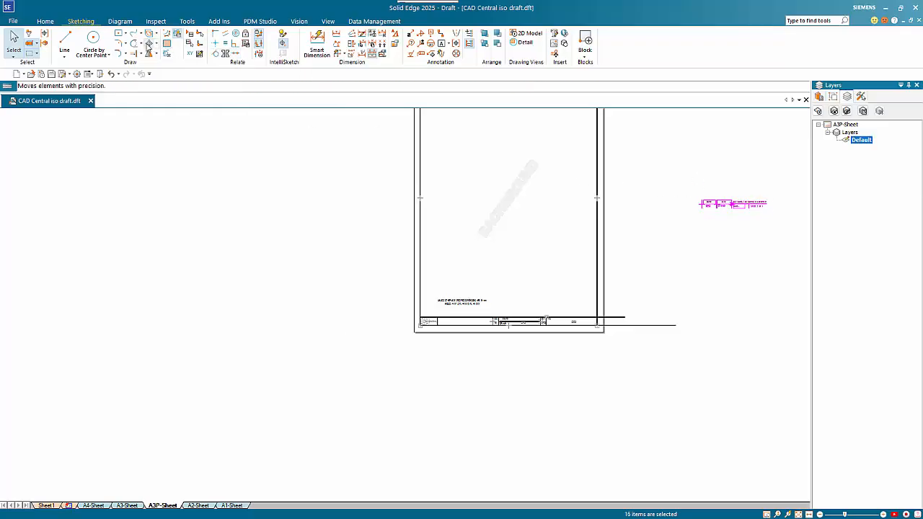
pyautogui.click(148, 45)
pyautogui.click(768, 204)
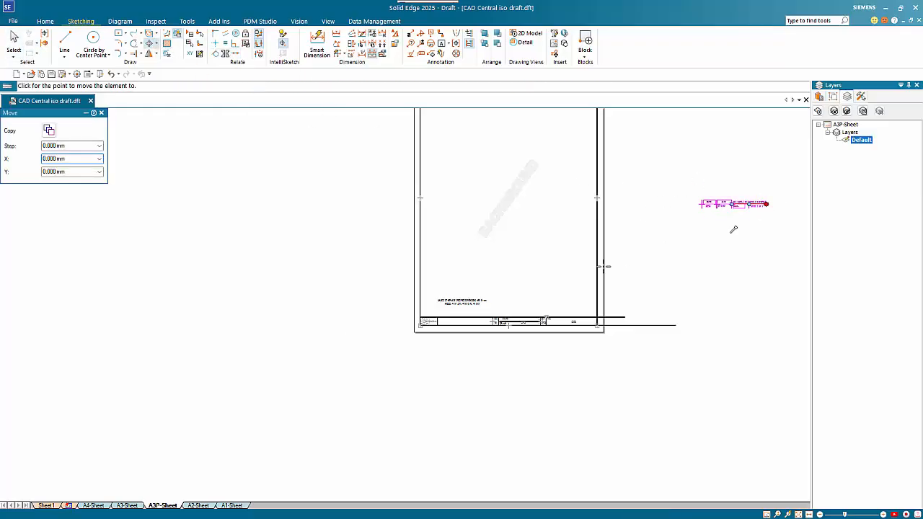
pyautogui.scroll(5, 501, 337)
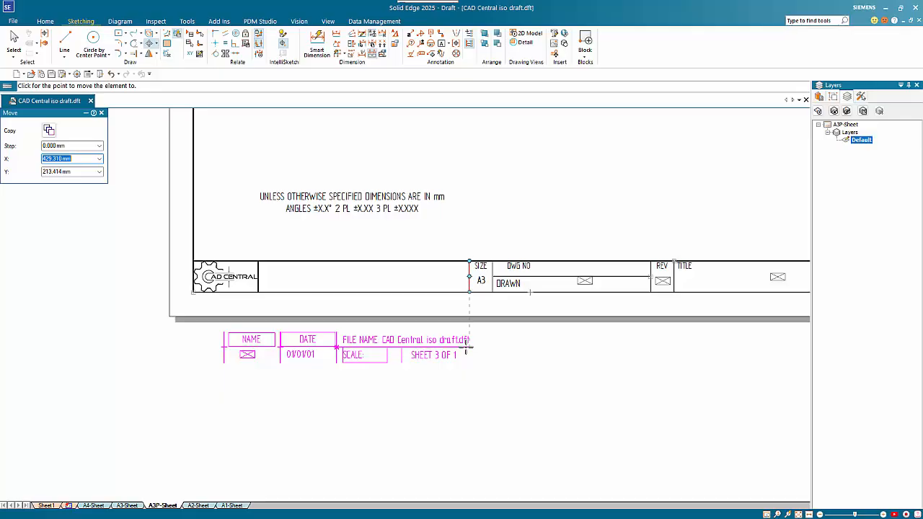
pyautogui.click(467, 349)
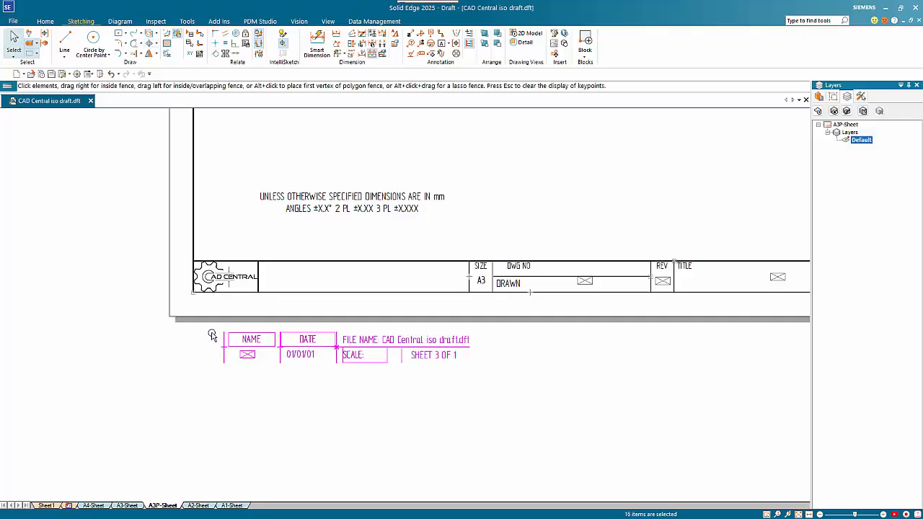
pyautogui.click(209, 363)
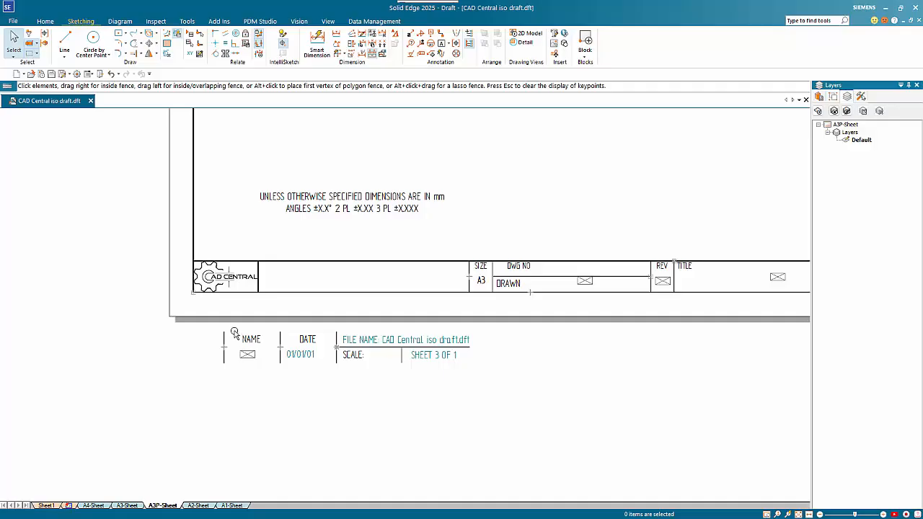
# Step: Move the NAME text and its callout box into the title block just right of the CAD CENTRAL logo
pyautogui.click(225, 333)
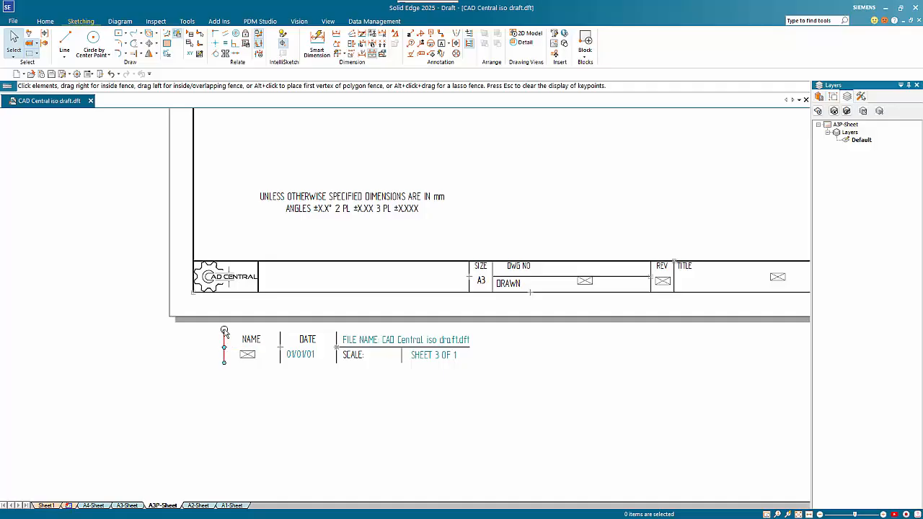
pyautogui.keyDown('ctrl'); pyautogui.click(251, 356); pyautogui.keyUp('ctrl')
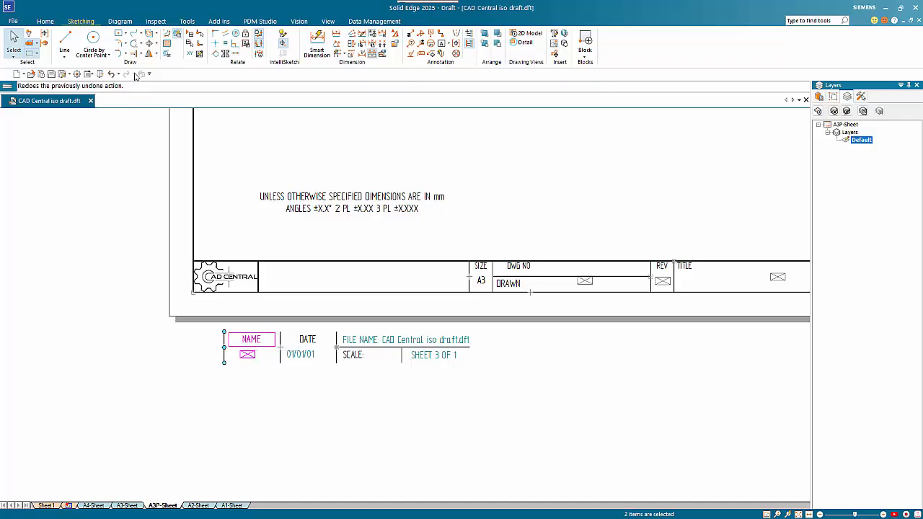
pyautogui.click(150, 45)
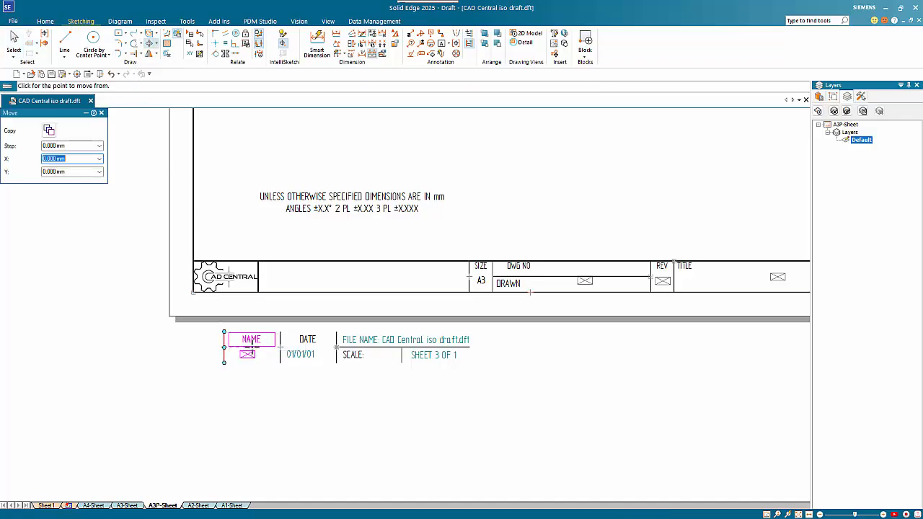
pyautogui.click(251, 347)
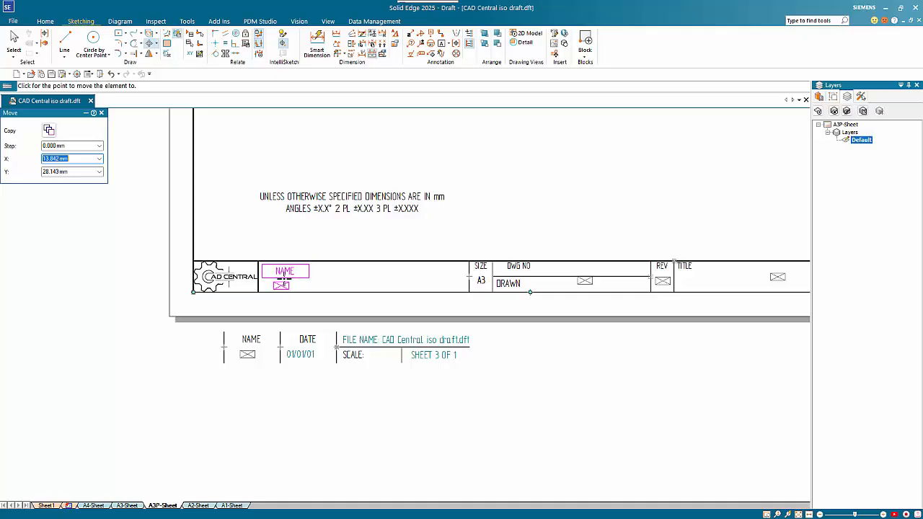
pyautogui.click(283, 276)
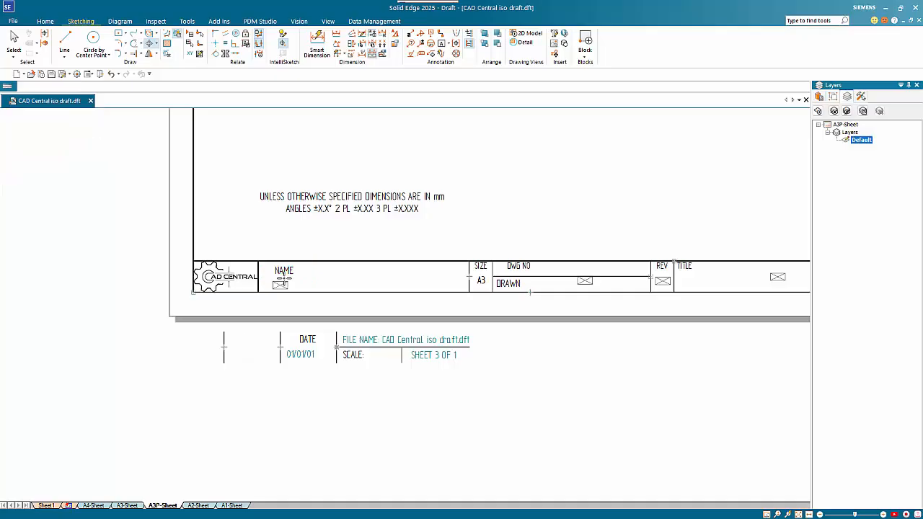
# Step: Move the DATE heading, its 01/01/01 text and left divider into the title block beside NAME, level with the logo divider's midpoint
pyautogui.moveTo(269, 327); pyautogui.dragTo(333, 387)
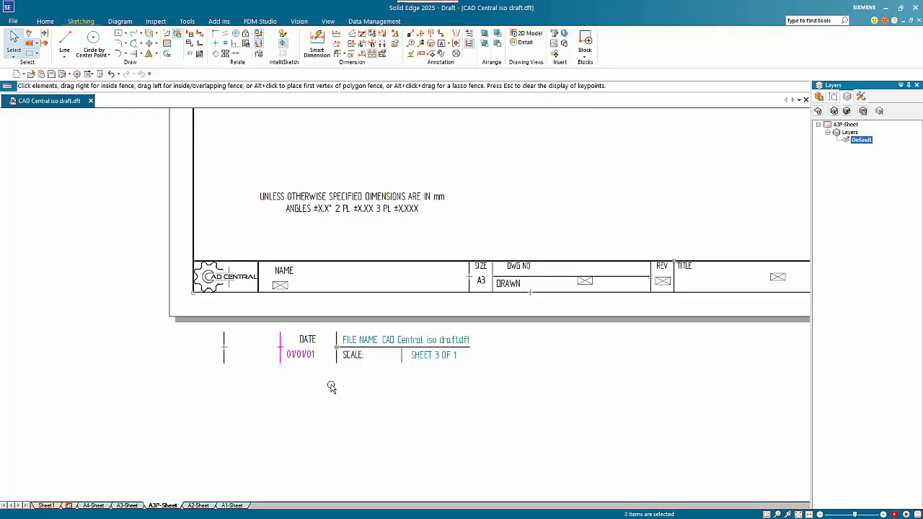
pyautogui.keyDown('ctrl'); pyautogui.click(315, 339); pyautogui.keyUp('ctrl')
pyautogui.click(149, 43)
pyautogui.click(280, 347)
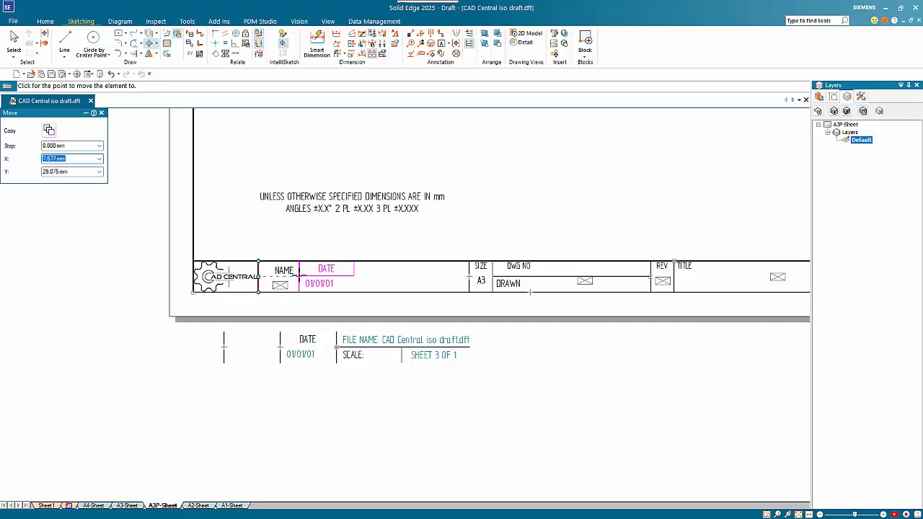
pyautogui.click(299, 276)
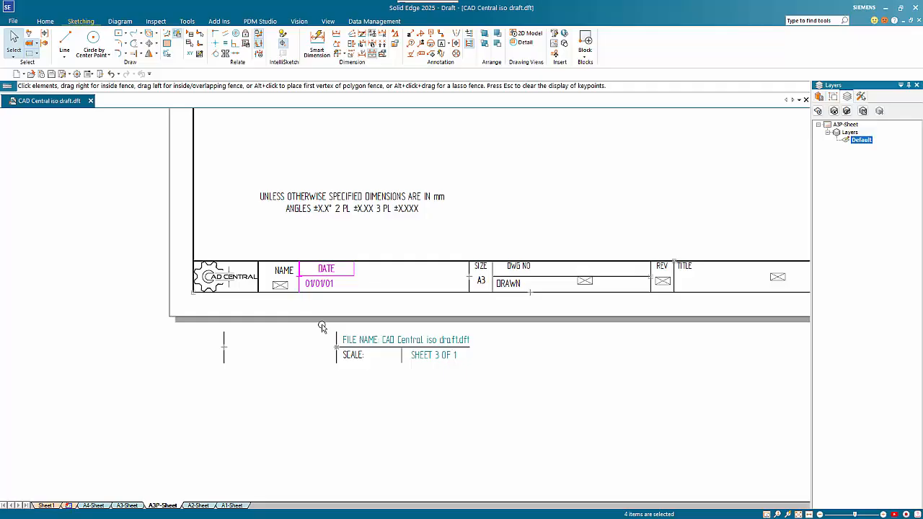
# Step: Move the SCALE and SHEET cells with their dividing lines into the title block between DATE and SIZE, leaving FILE NAME outside
pyautogui.moveTo(330, 333); pyautogui.dragTo(477, 374)
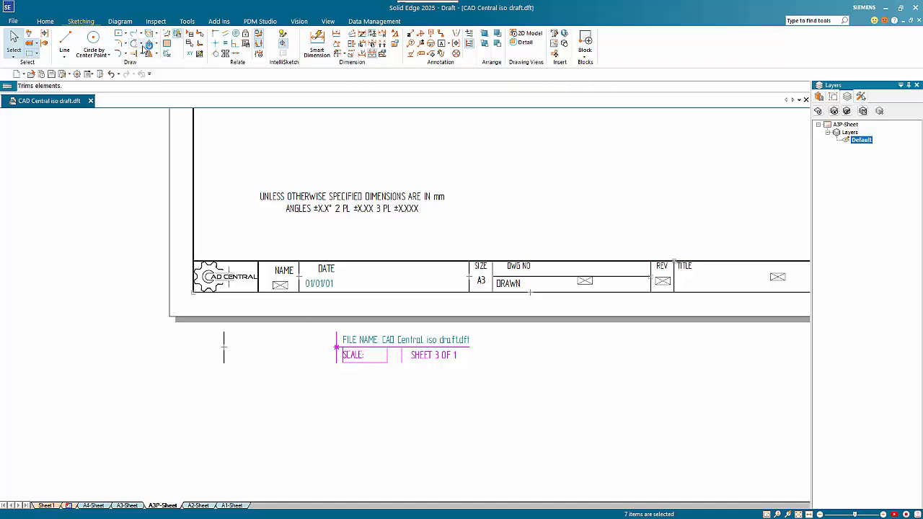
pyautogui.click(150, 45)
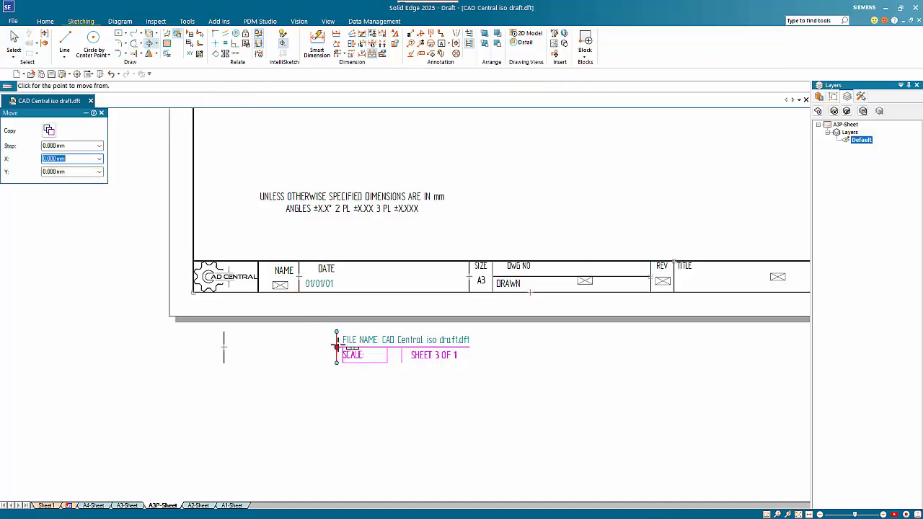
pyautogui.click(336, 348)
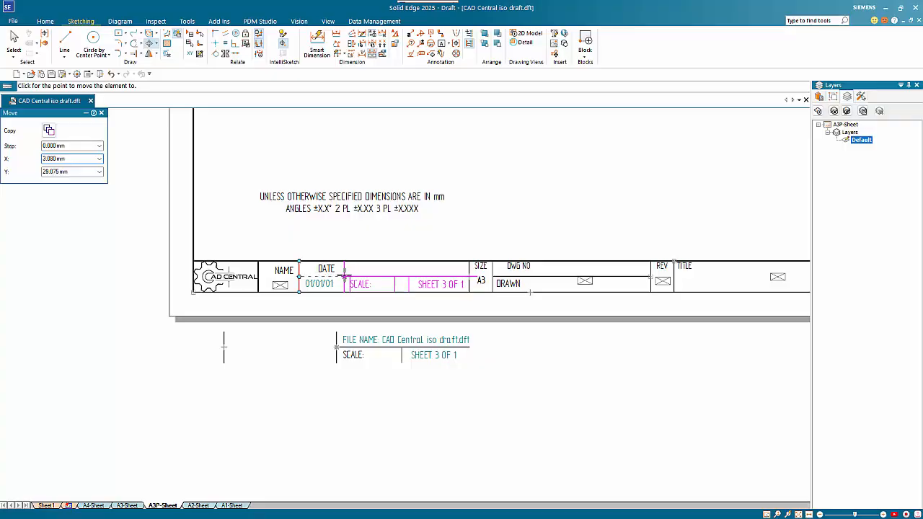
pyautogui.click(344, 277)
pyautogui.press('Escape')
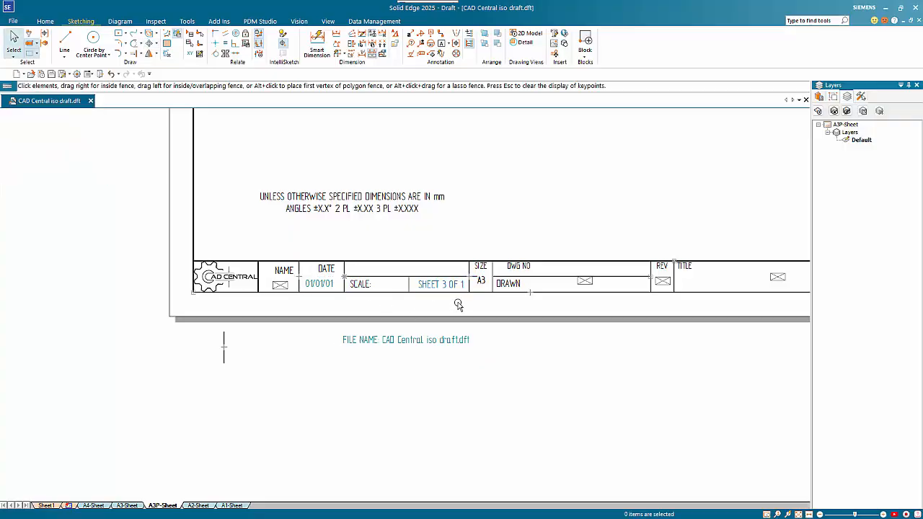
# Step: Trim the end of the horizontal line above the SHEET cell that overruns into the SIZE cell
pyautogui.scroll(1, 493, 286)
pyautogui.scroll(3, 488, 250)
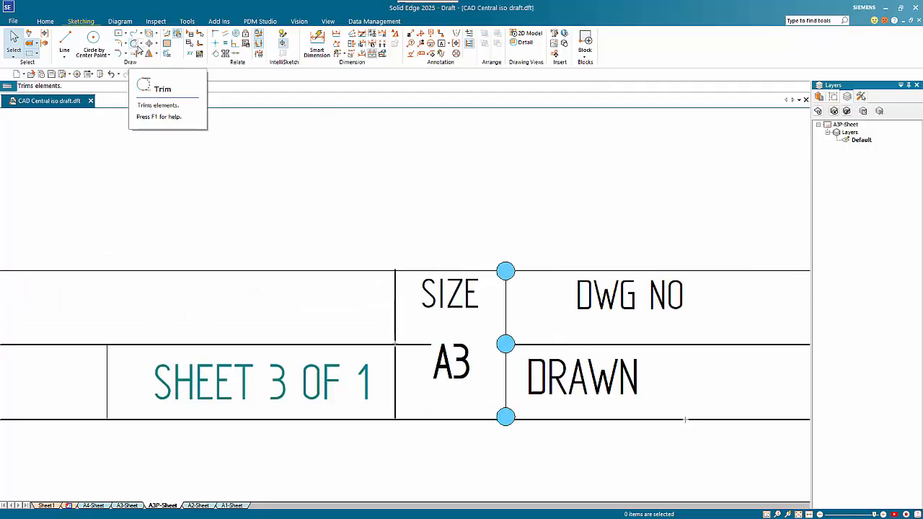
pyautogui.click(137, 44)
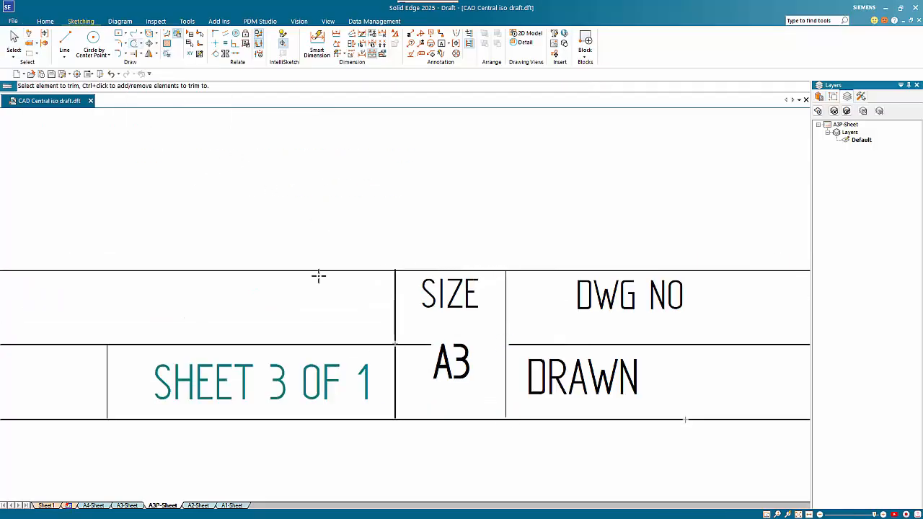
pyautogui.click(413, 344)
pyautogui.scroll(-4, 470, 445)
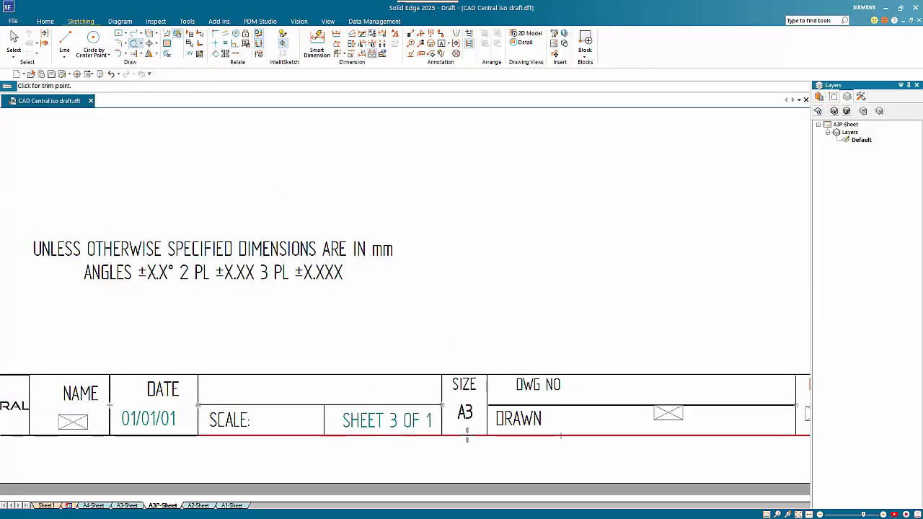
# Step: Trim the title block's upper and lower horizontal lines where they extend past the border's right edge
pyautogui.scroll(-2, 457, 439)
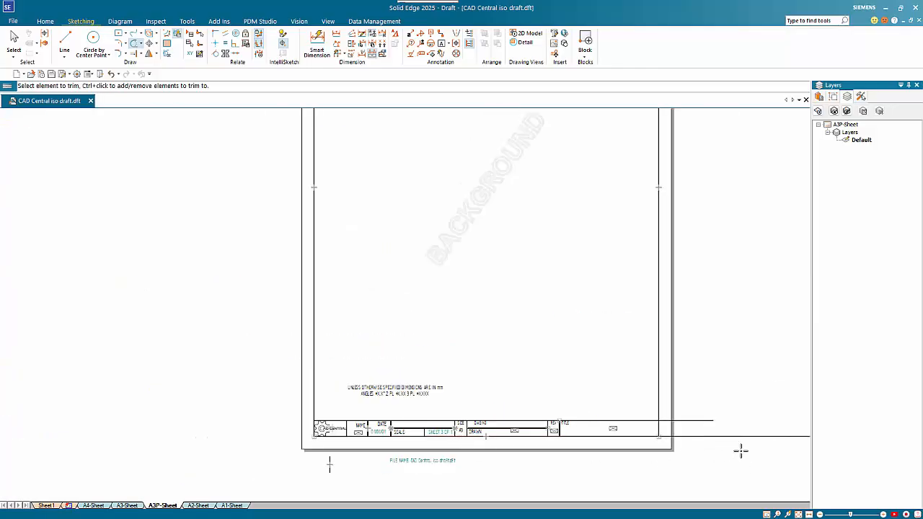
pyautogui.click(693, 420)
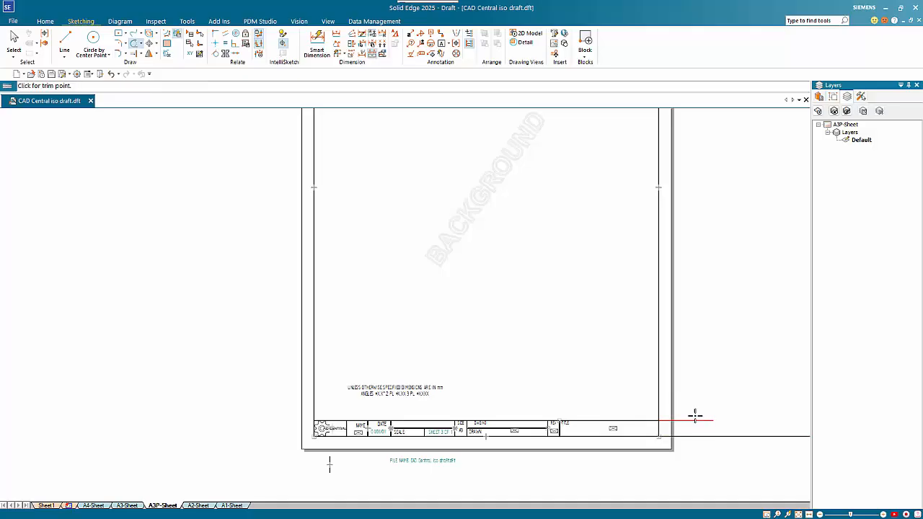
pyautogui.click(702, 436)
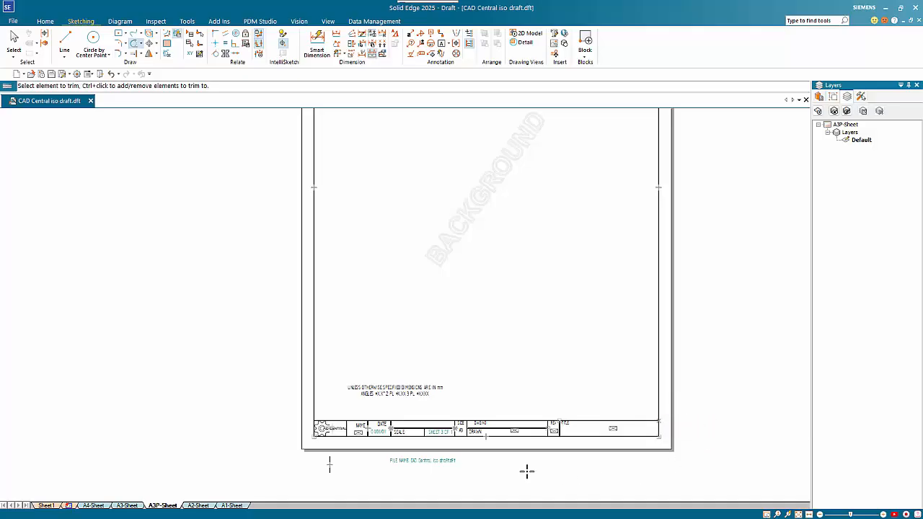
pyautogui.scroll(-2, 527, 471)
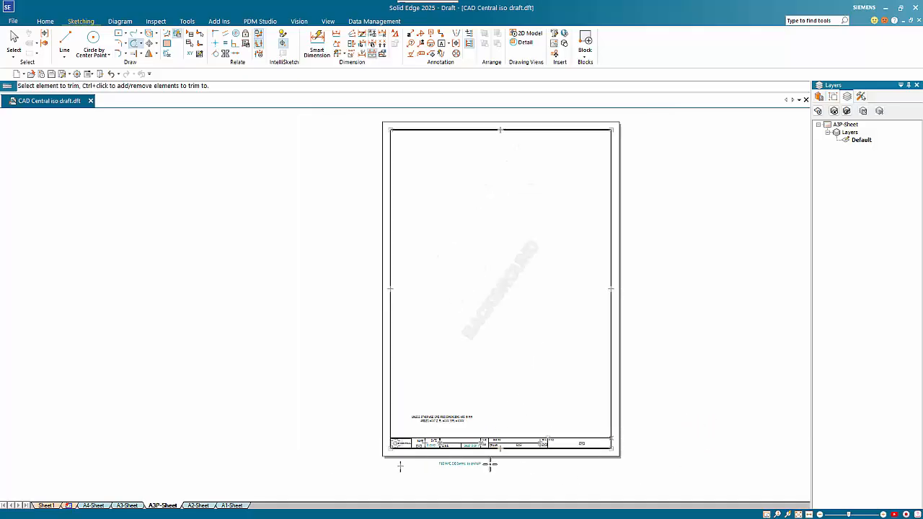
pyautogui.scroll(2, 469, 470)
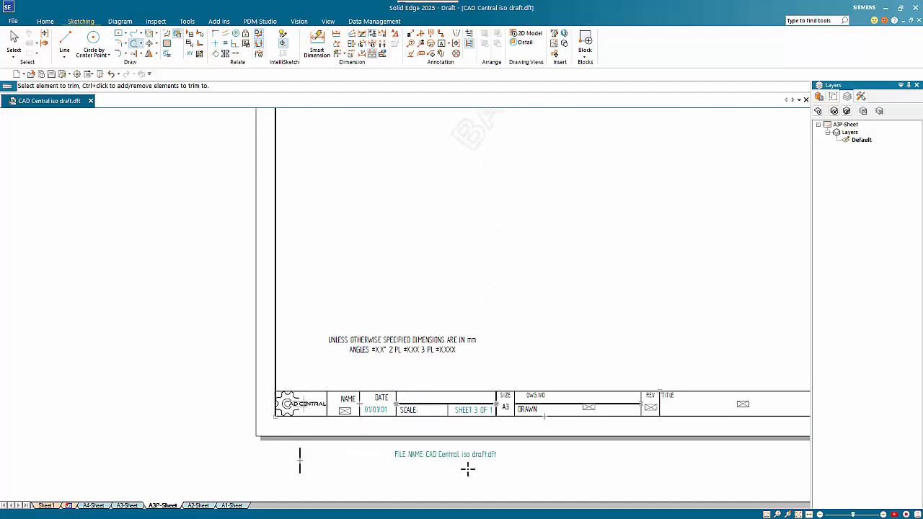
pyautogui.press('Escape')
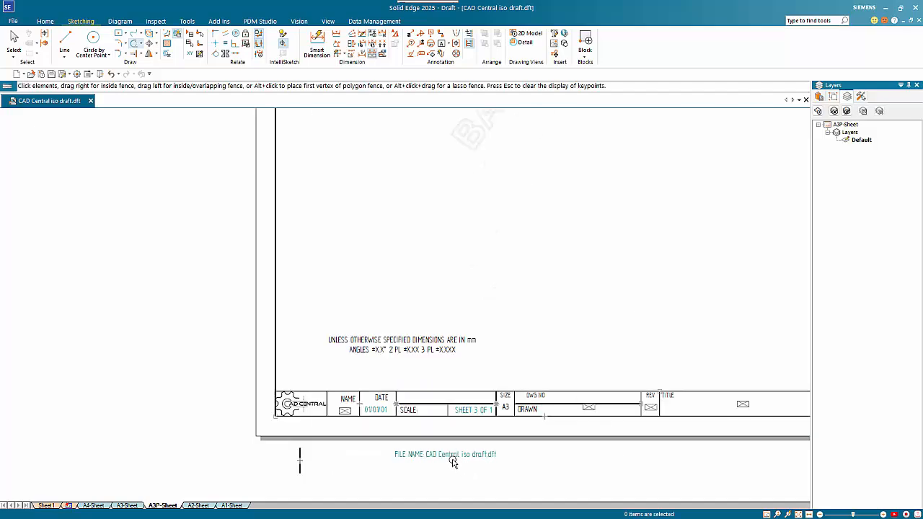
# Step: Move the FILE NAME text from below the sheet into the empty title block cell above SCALE and SHEET
pyautogui.click(443, 459)
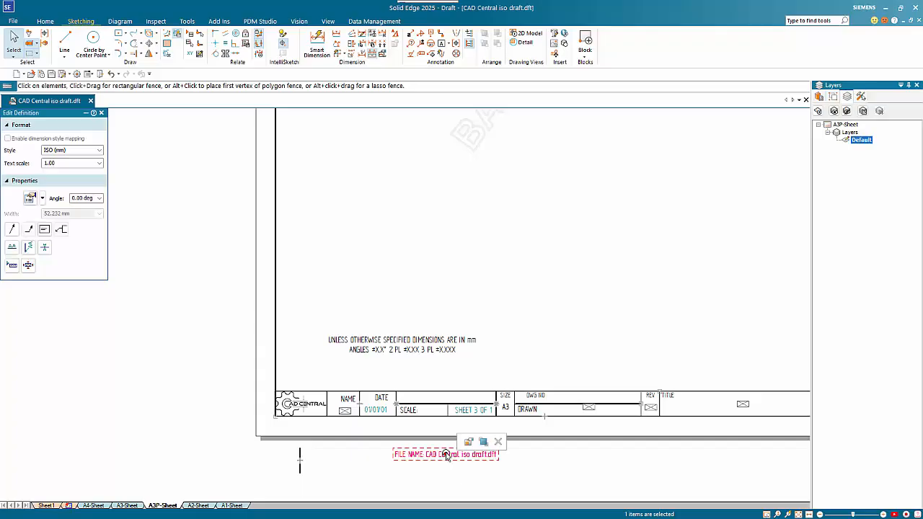
pyautogui.moveTo(443, 458); pyautogui.dragTo(444, 398)
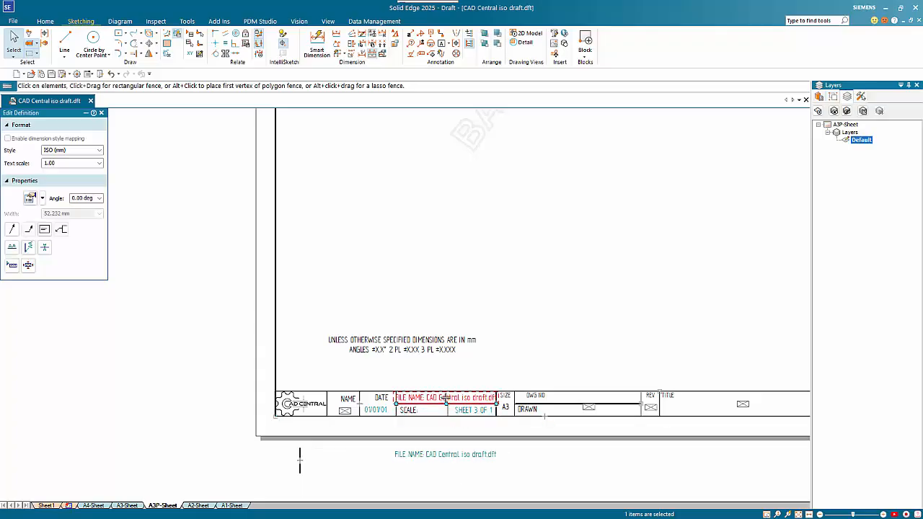
pyautogui.click(438, 476)
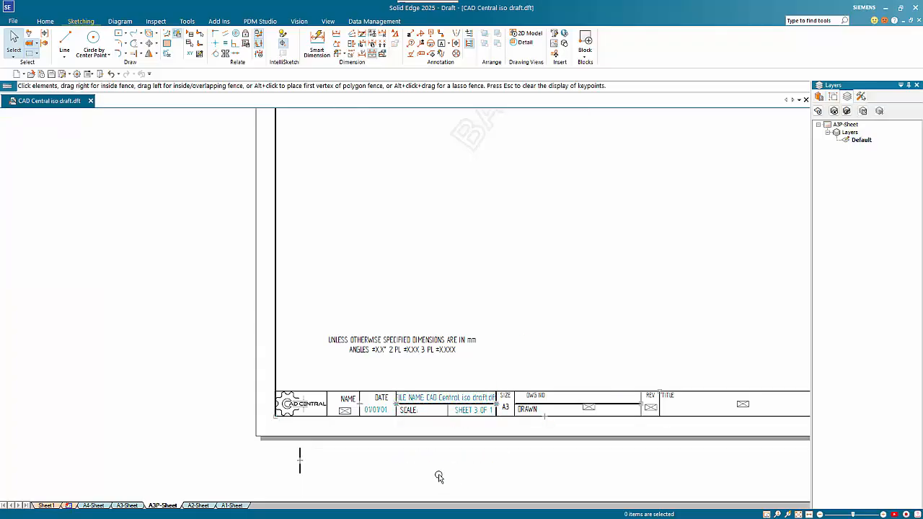
# Step: Turn off the display of the background sheets, leaving only the working sheet shown
pyautogui.scroll(-4, 423, 469)
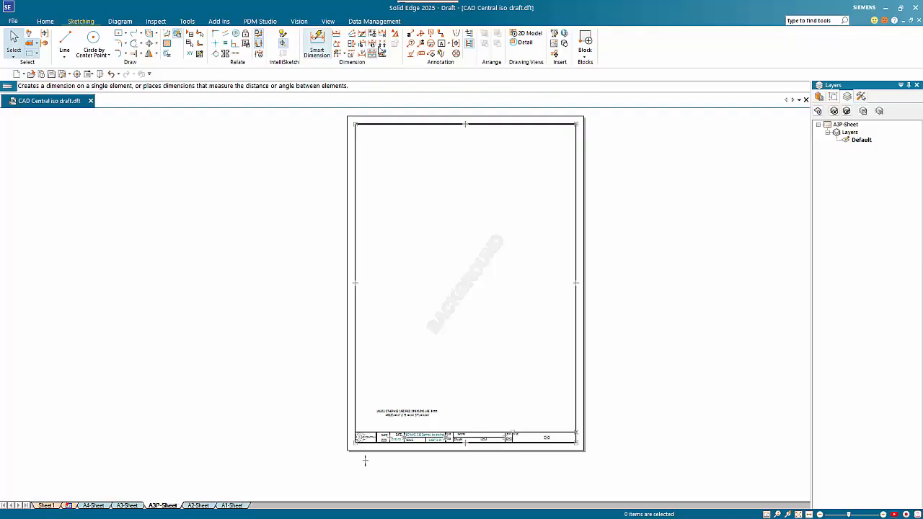
pyautogui.click(329, 22)
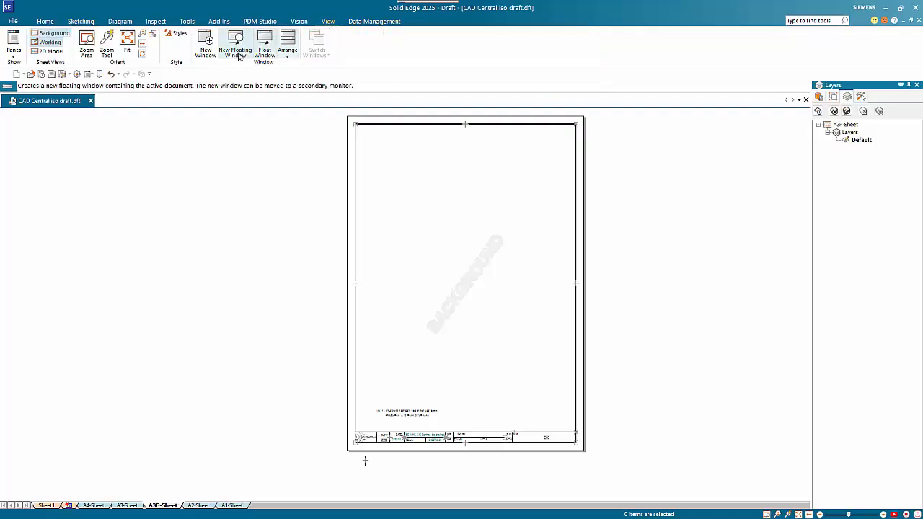
pyautogui.click(50, 36)
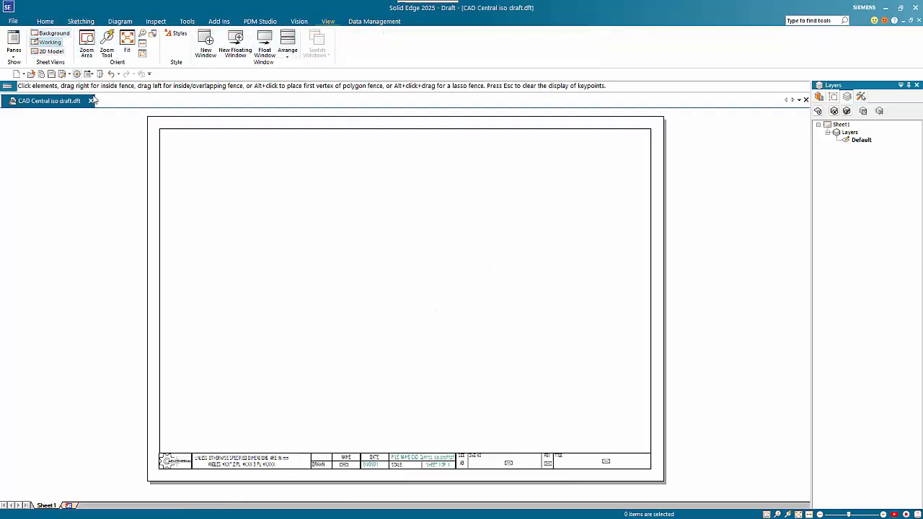